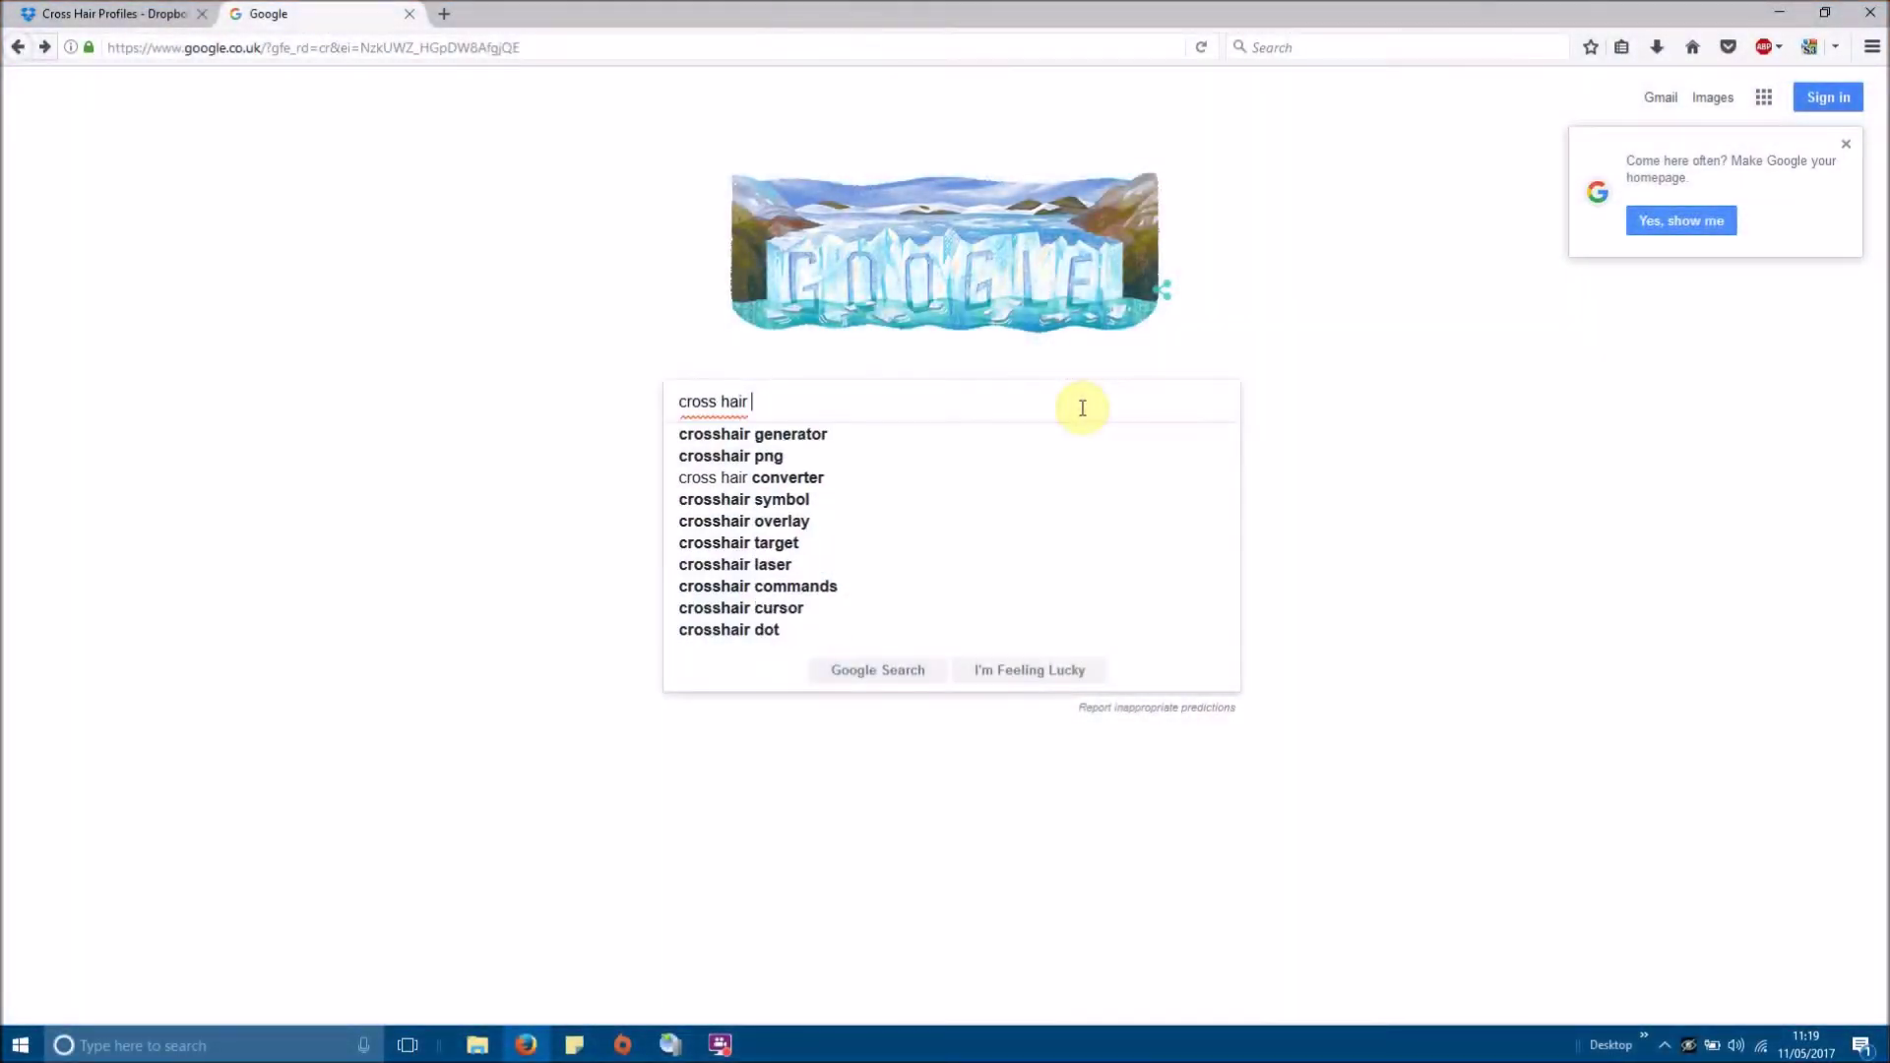
Search 'cross hair reasnow' and download the Cross Hair Manager package from reasnow.com's download page
key("Return")
left_click(286, 251)
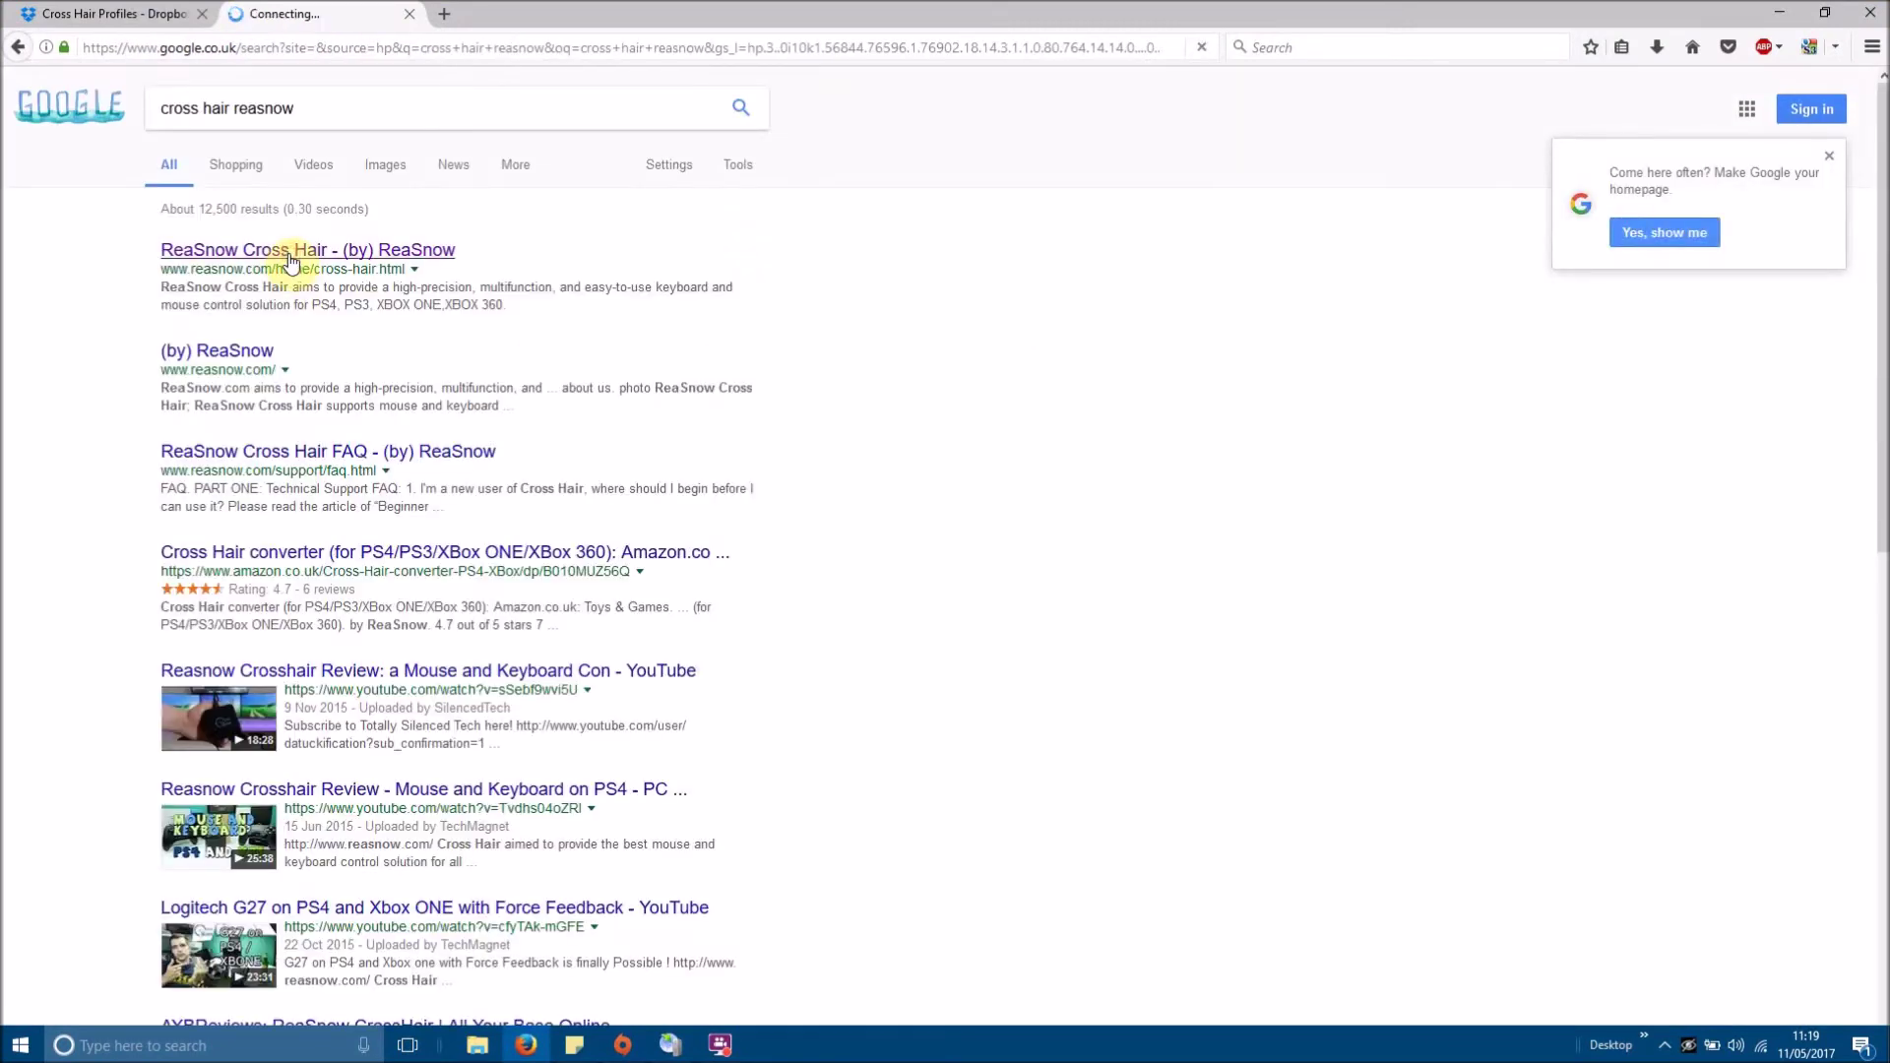
mouse_move(679, 152)
left_click(696, 253)
left_click(578, 539)
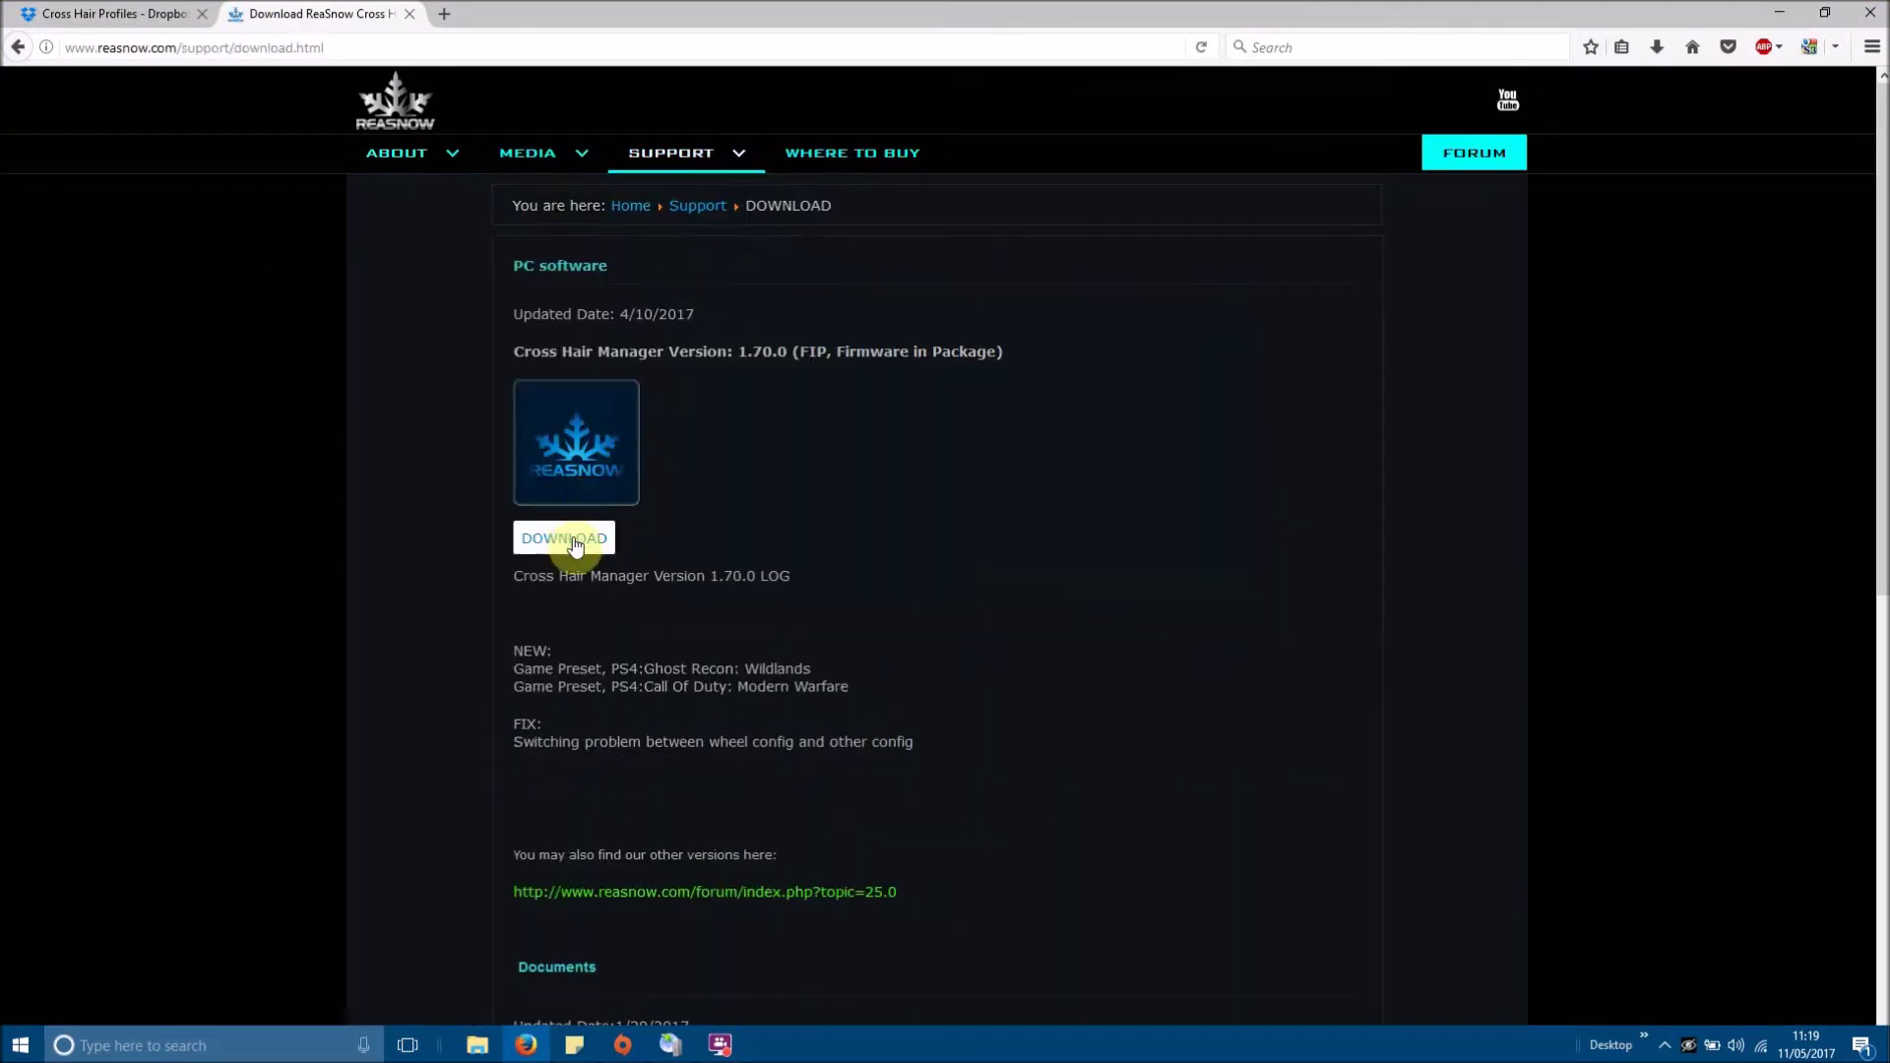
left_click(634, 557)
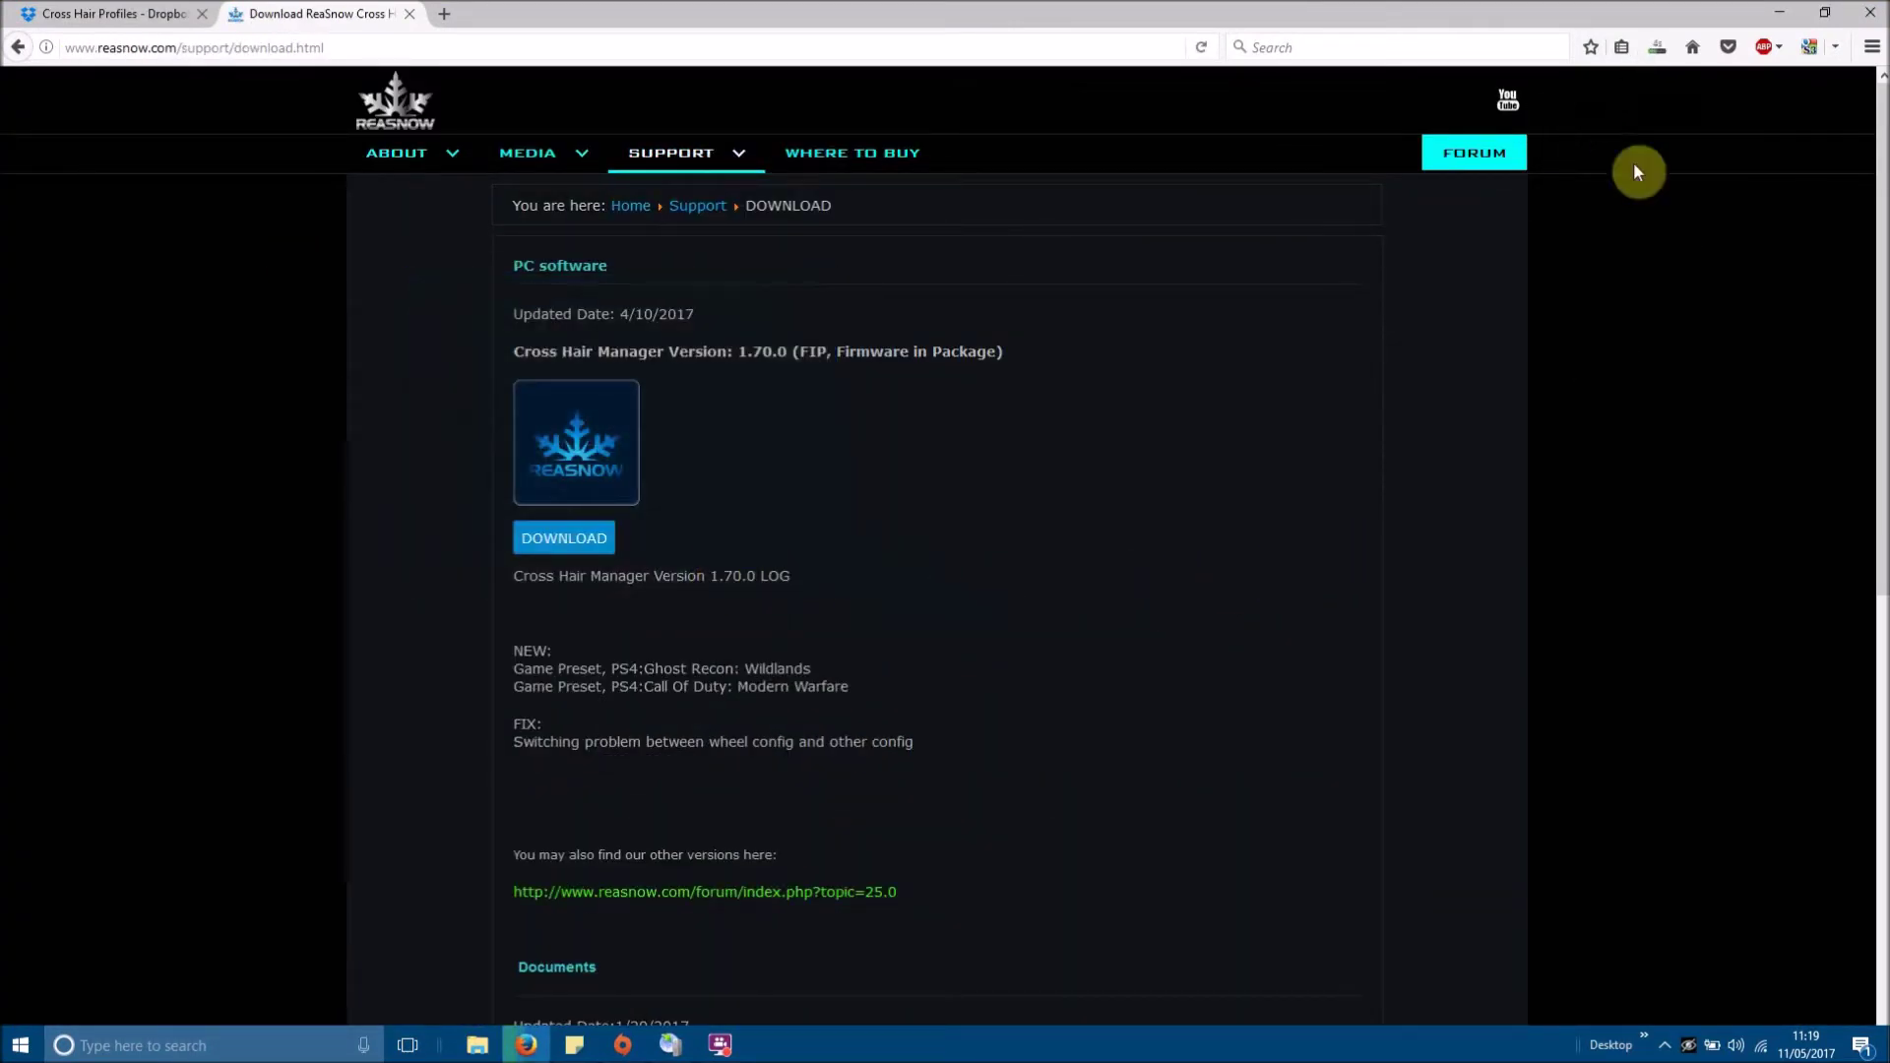
left_click(1657, 51)
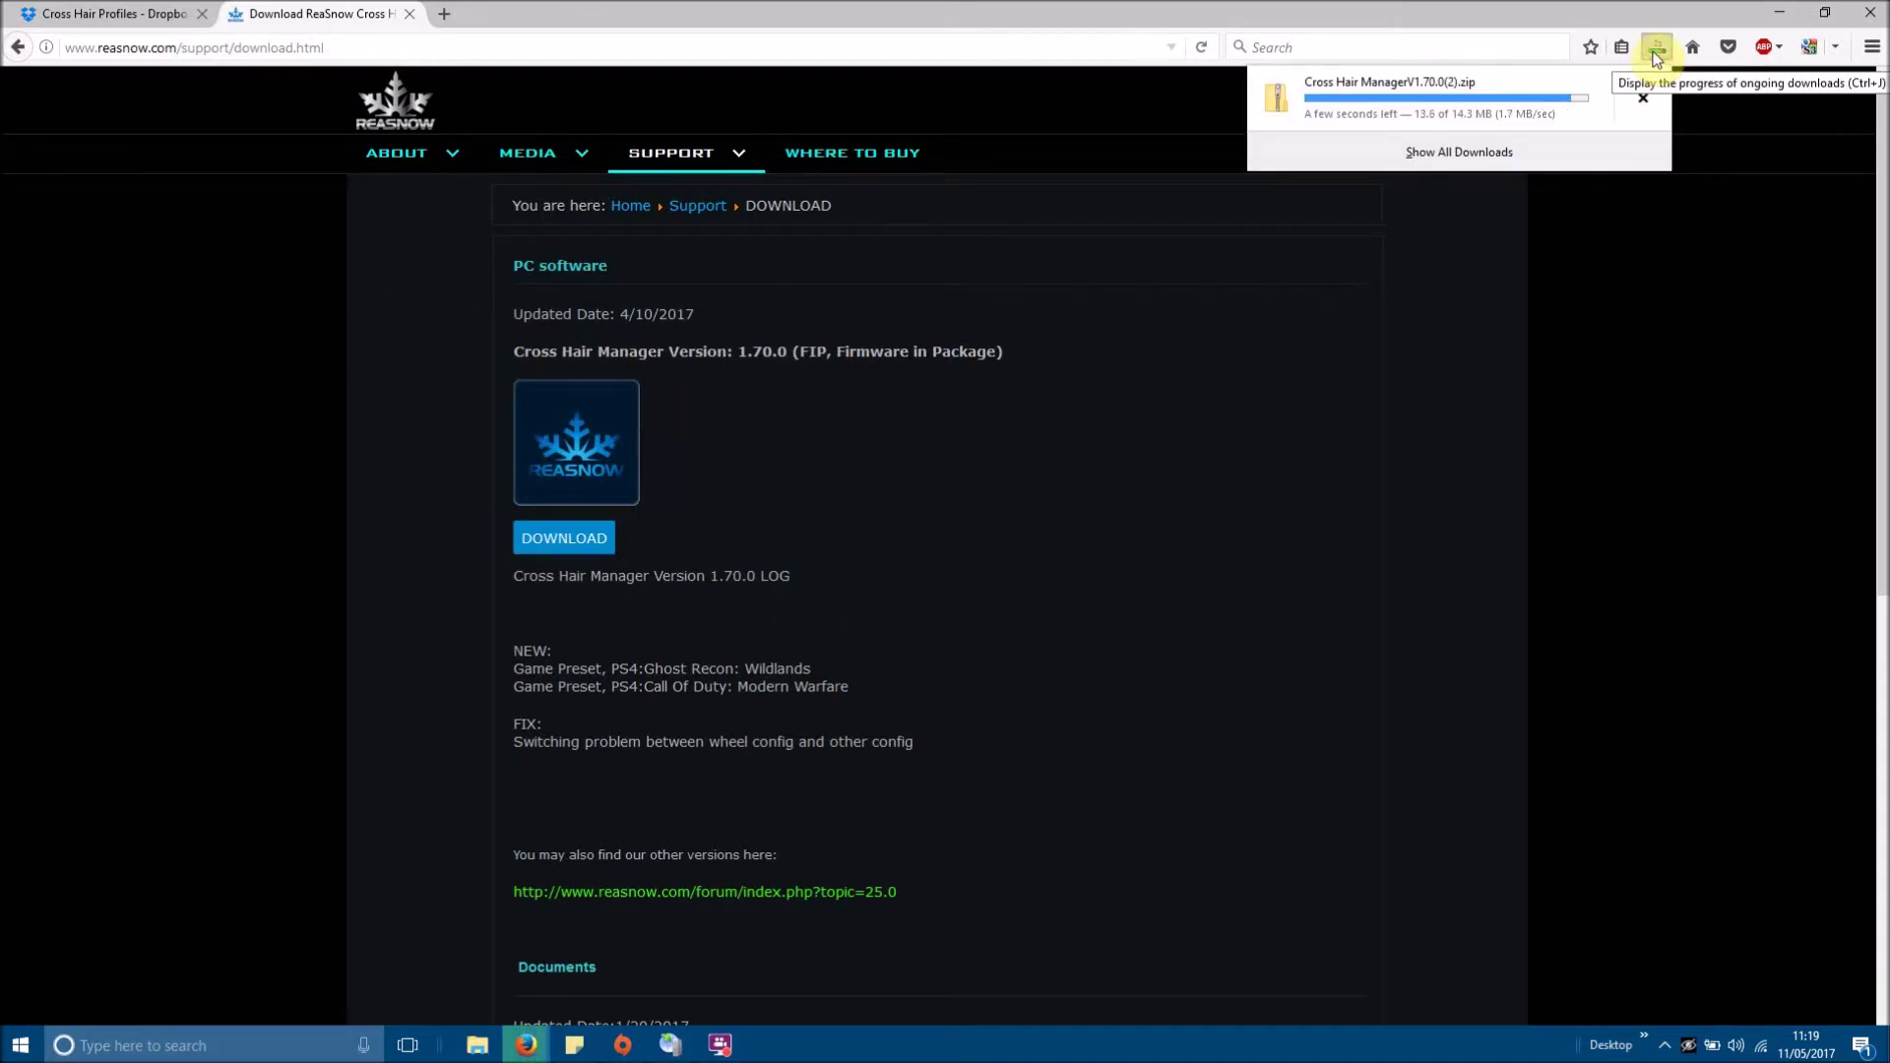
Extract the downloaded zip into Downloads and open the Cross Hair ManagerV1.70.0 folder
left_click(1610, 111)
left_click(947, 377)
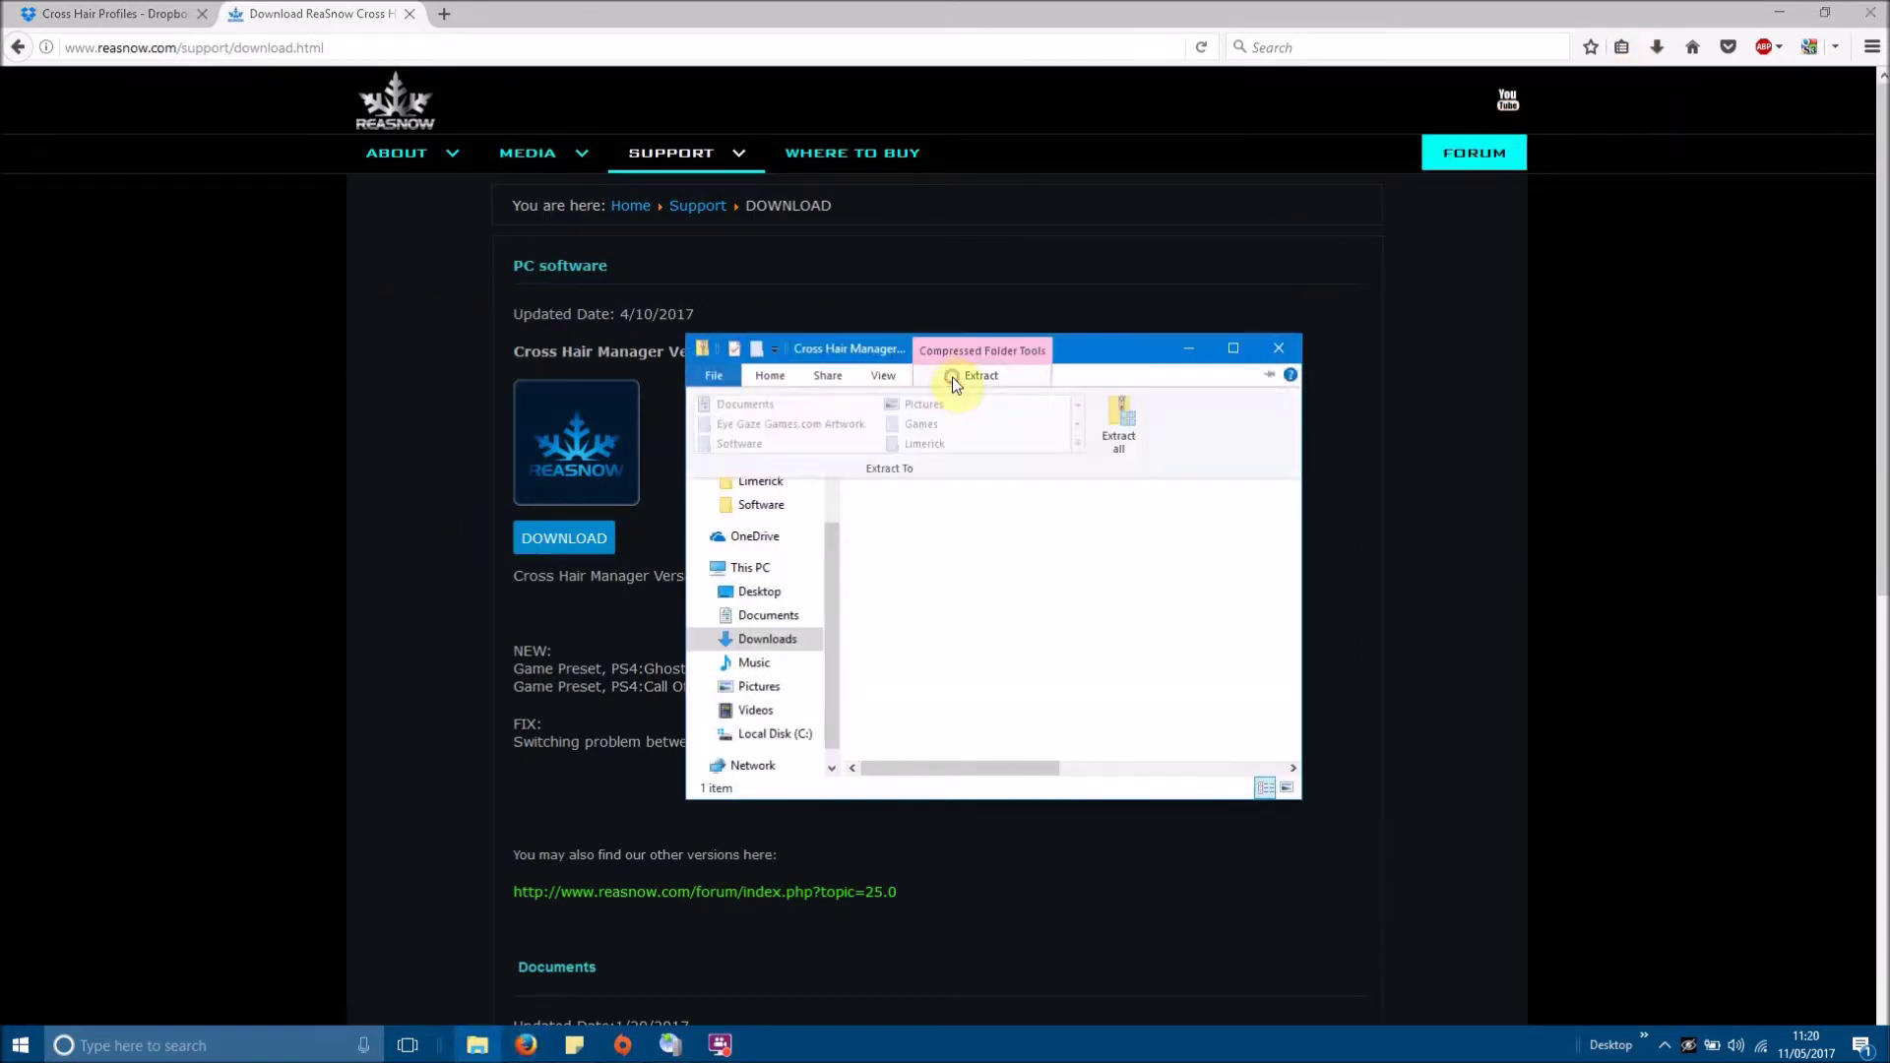
left_click(1123, 420)
left_click(1117, 732)
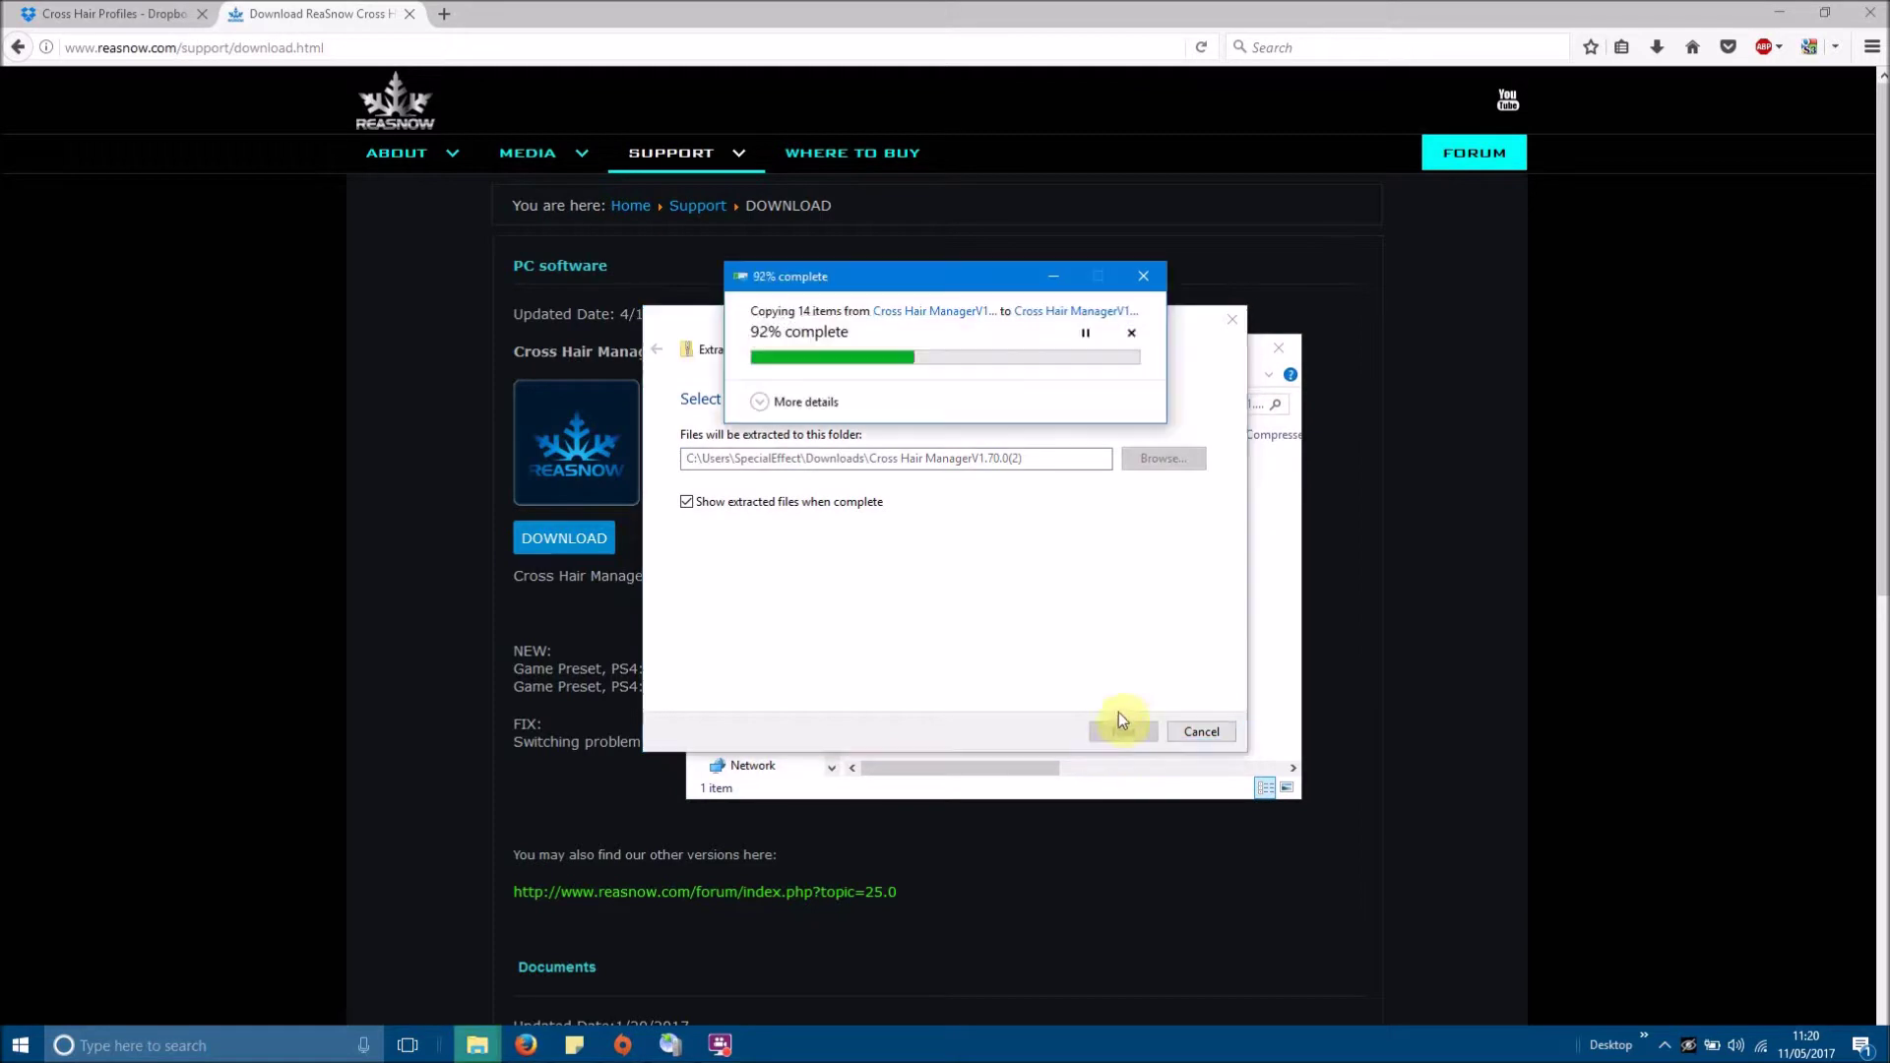
double_click(959, 492)
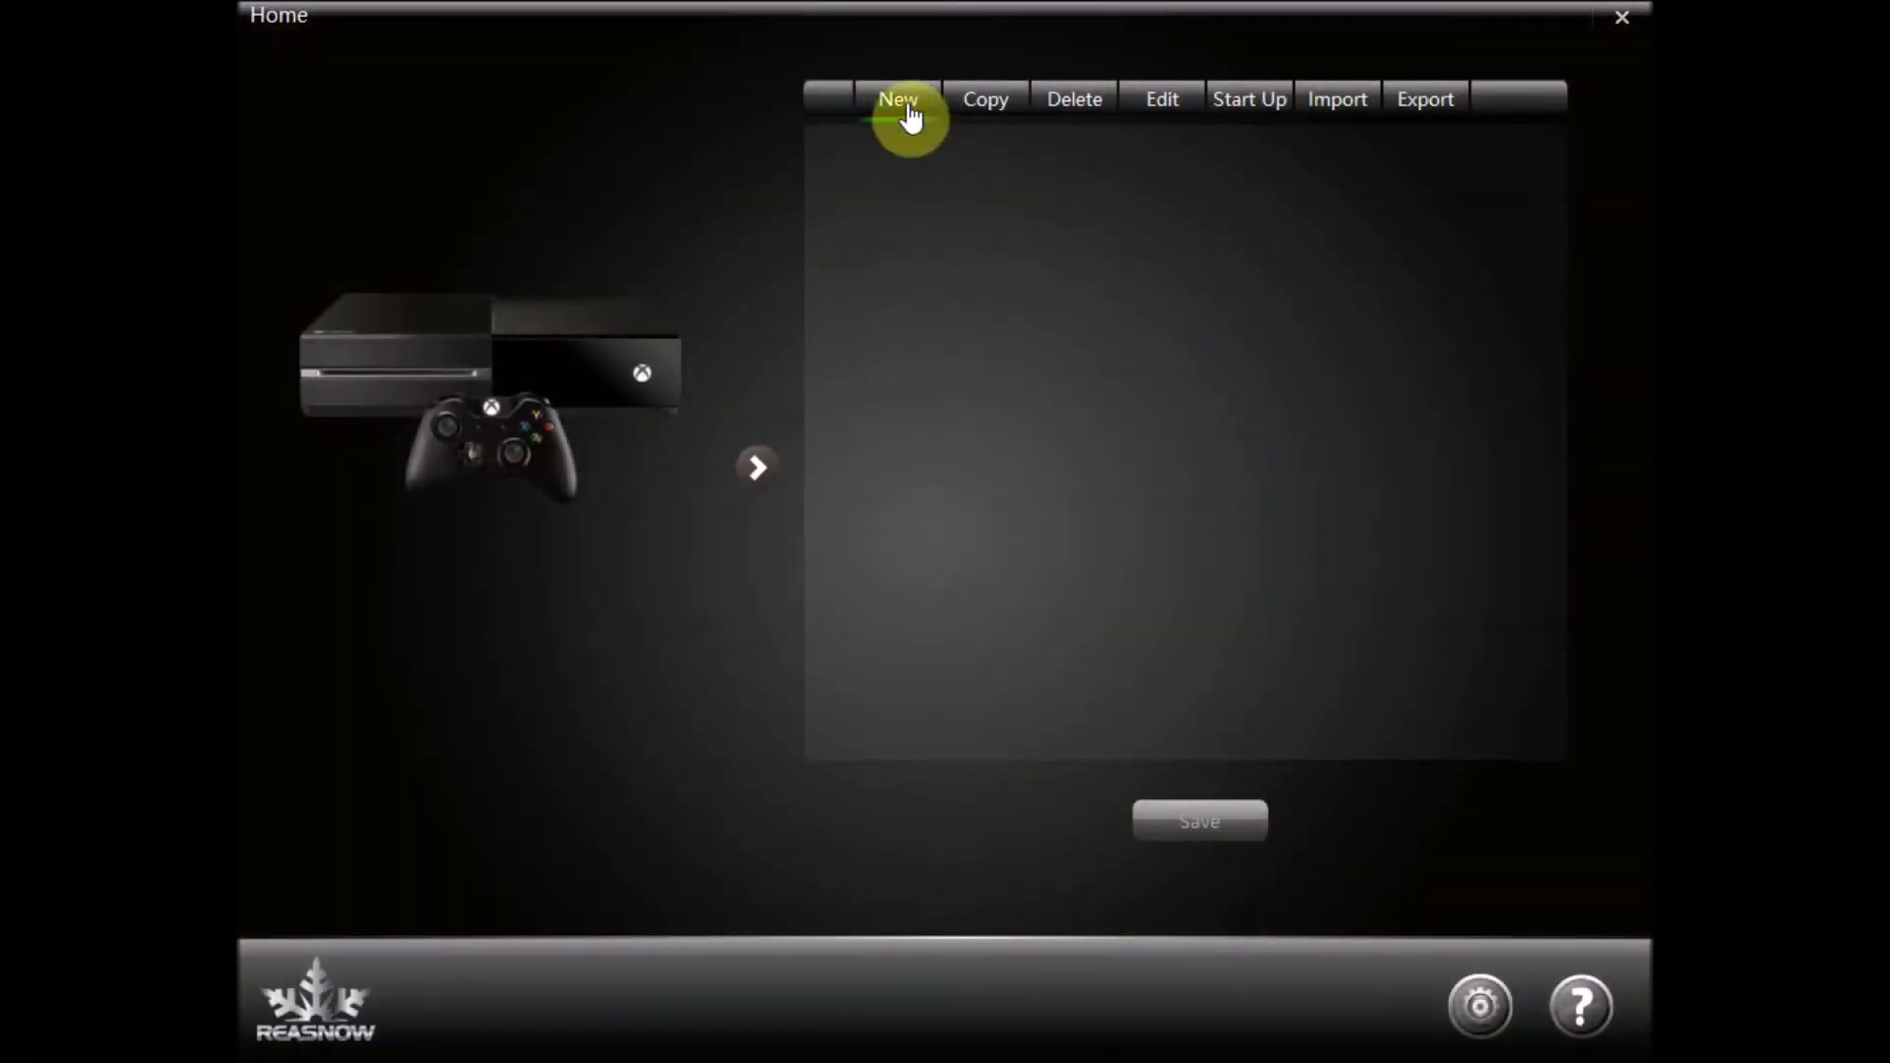
Create a new profile from the Battlefield 1 preset in the New Game dialog
left_click(907, 102)
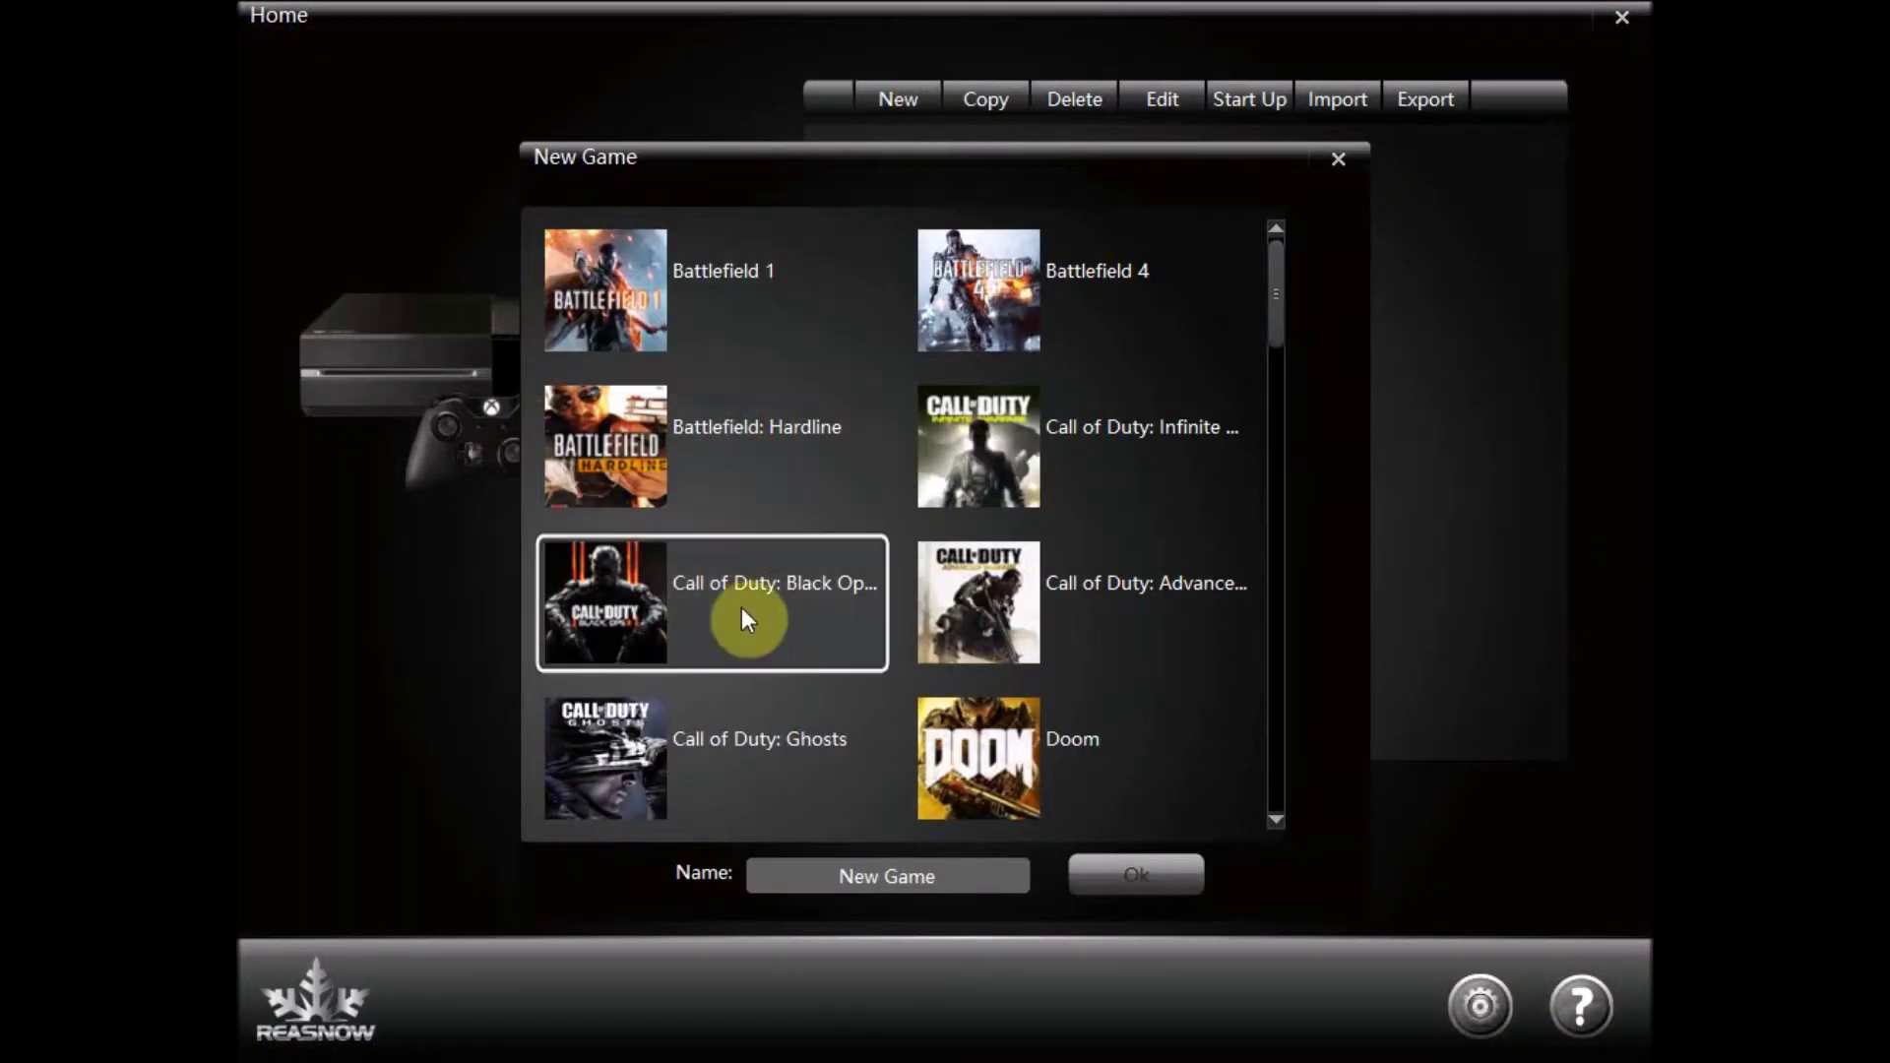
left_click(731, 334)
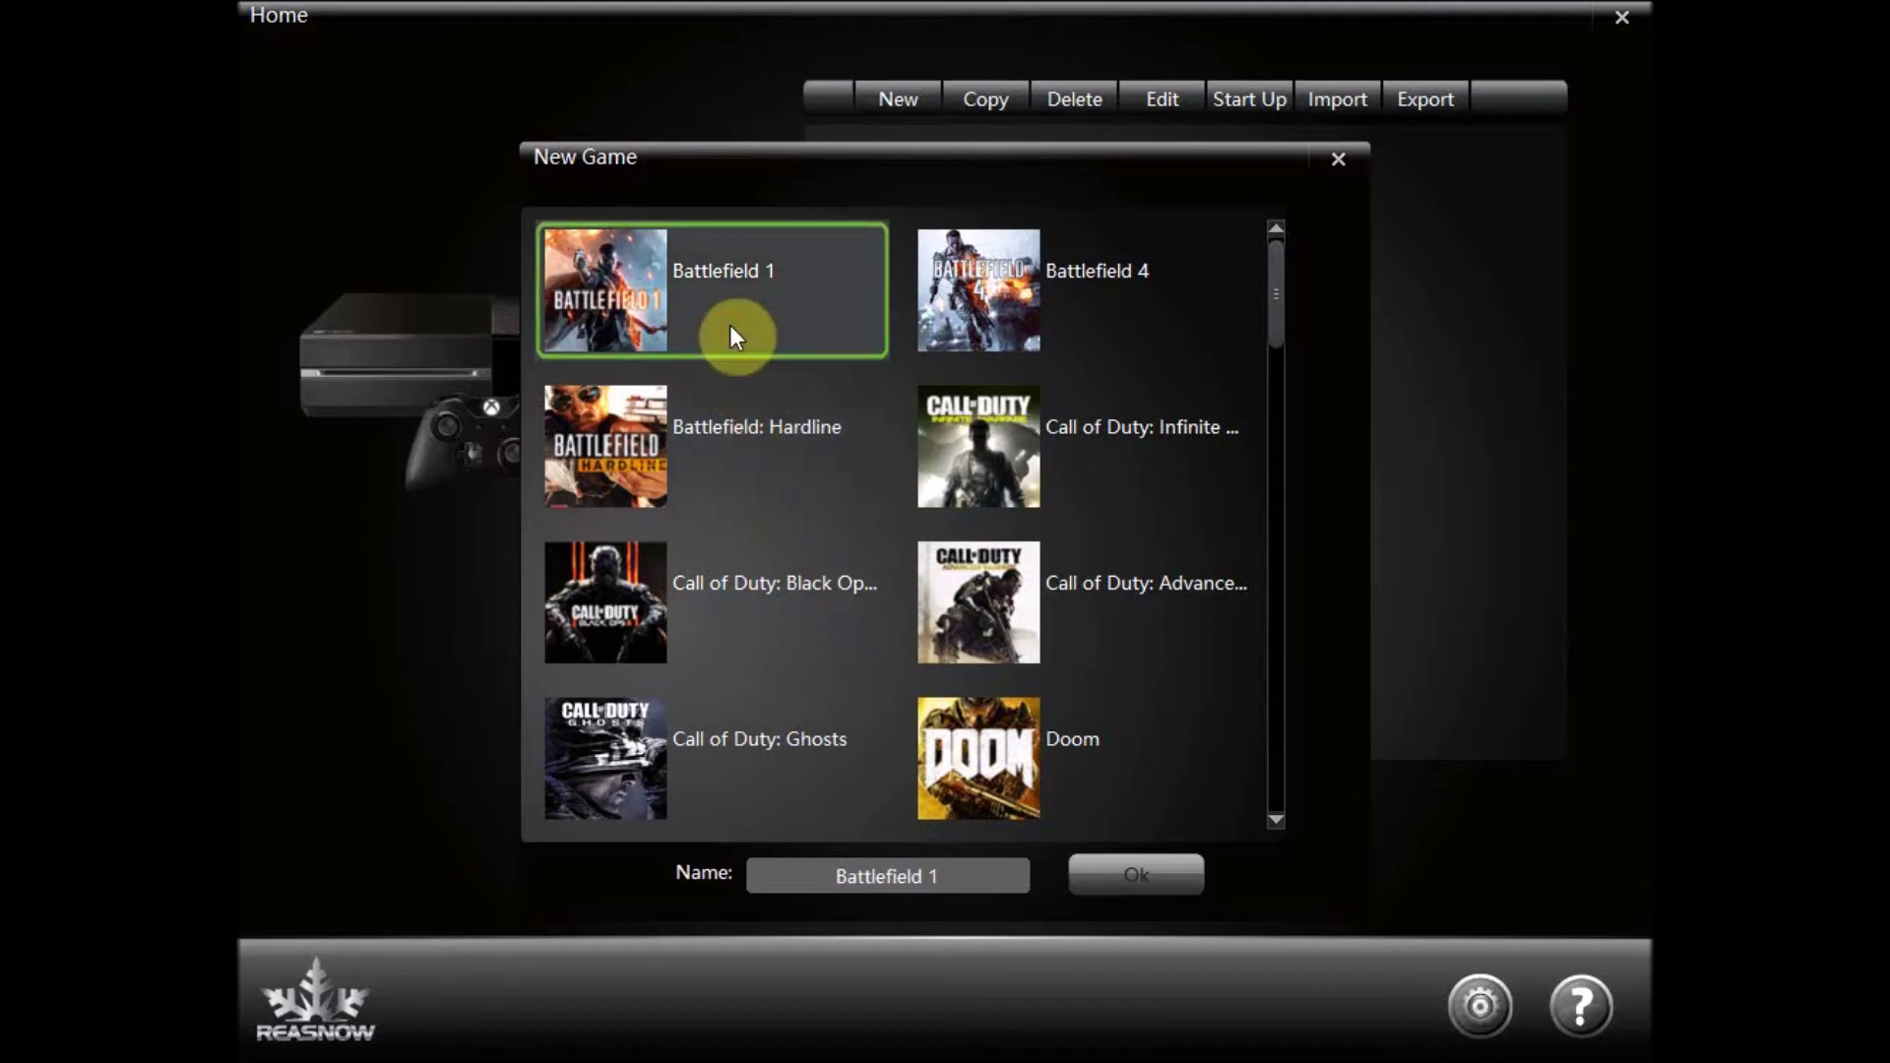
left_click(1112, 874)
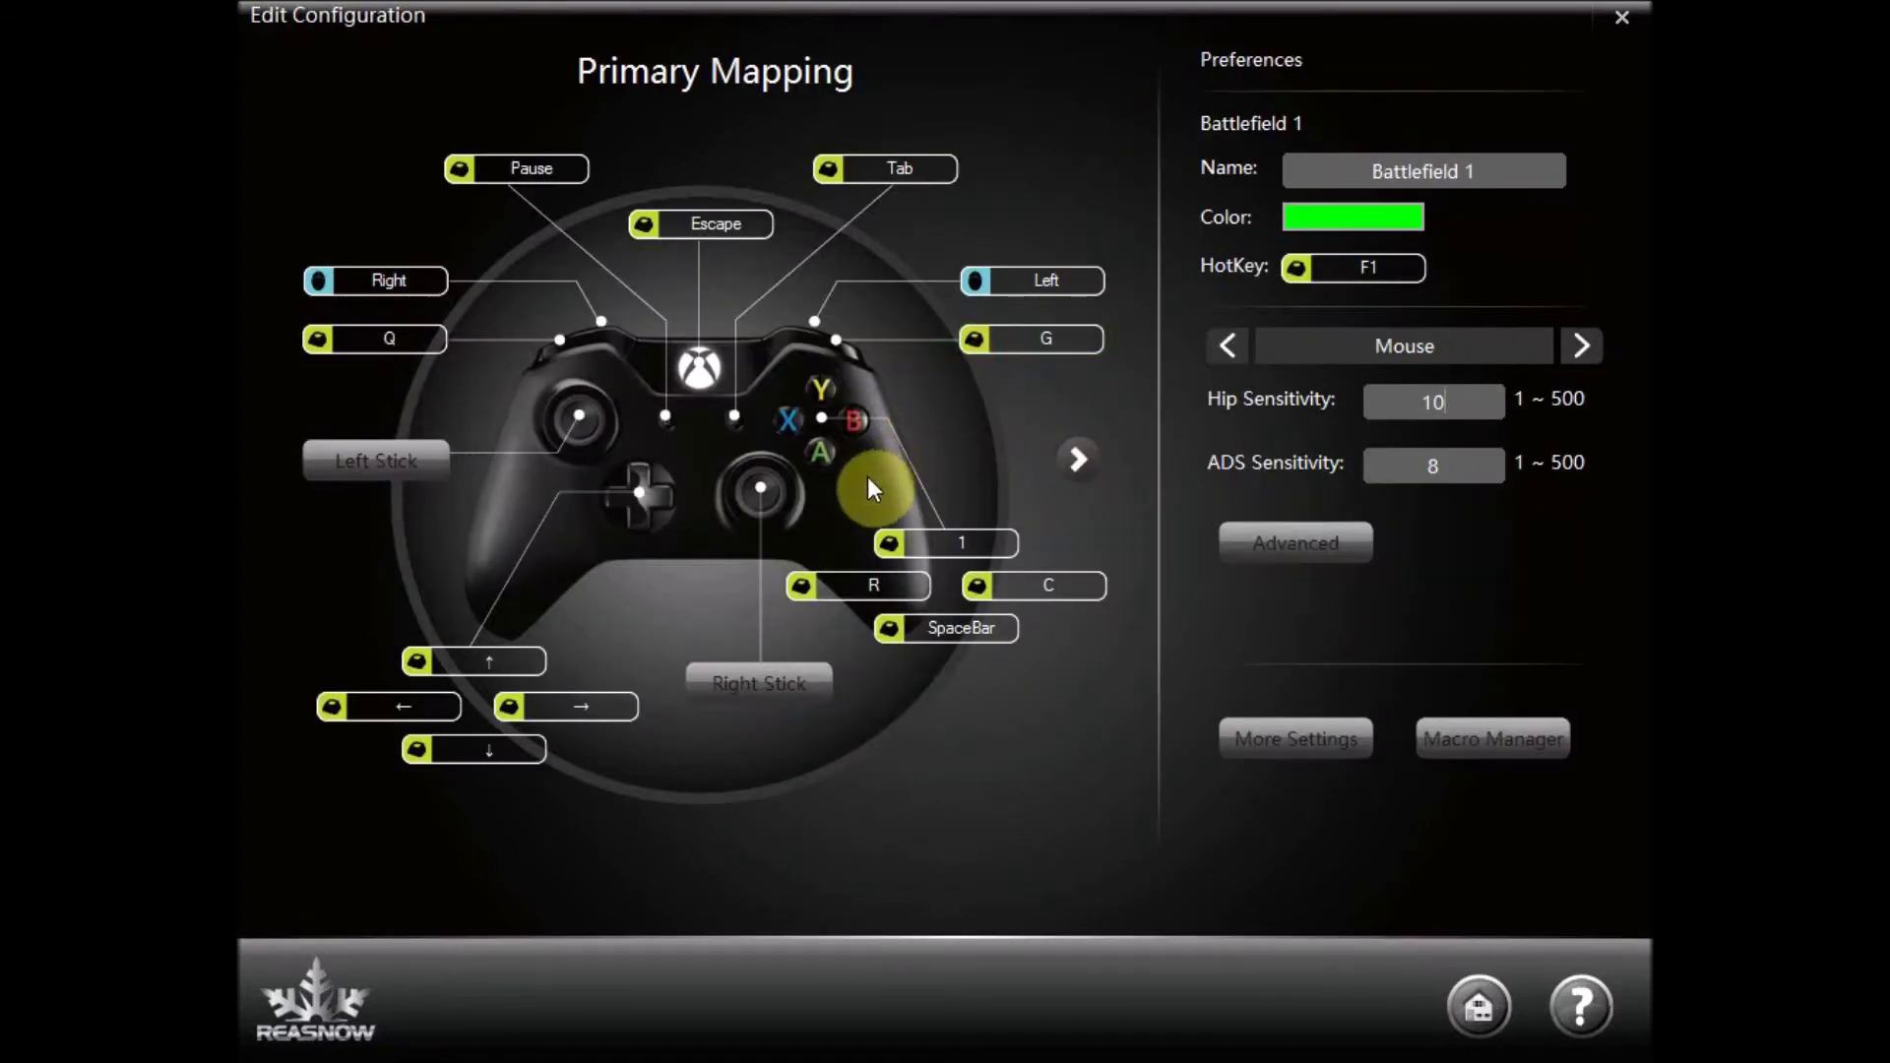
Map the right stick's up direction to the ↑ keyboard key, accepting the already-used warning
left_click(739, 679)
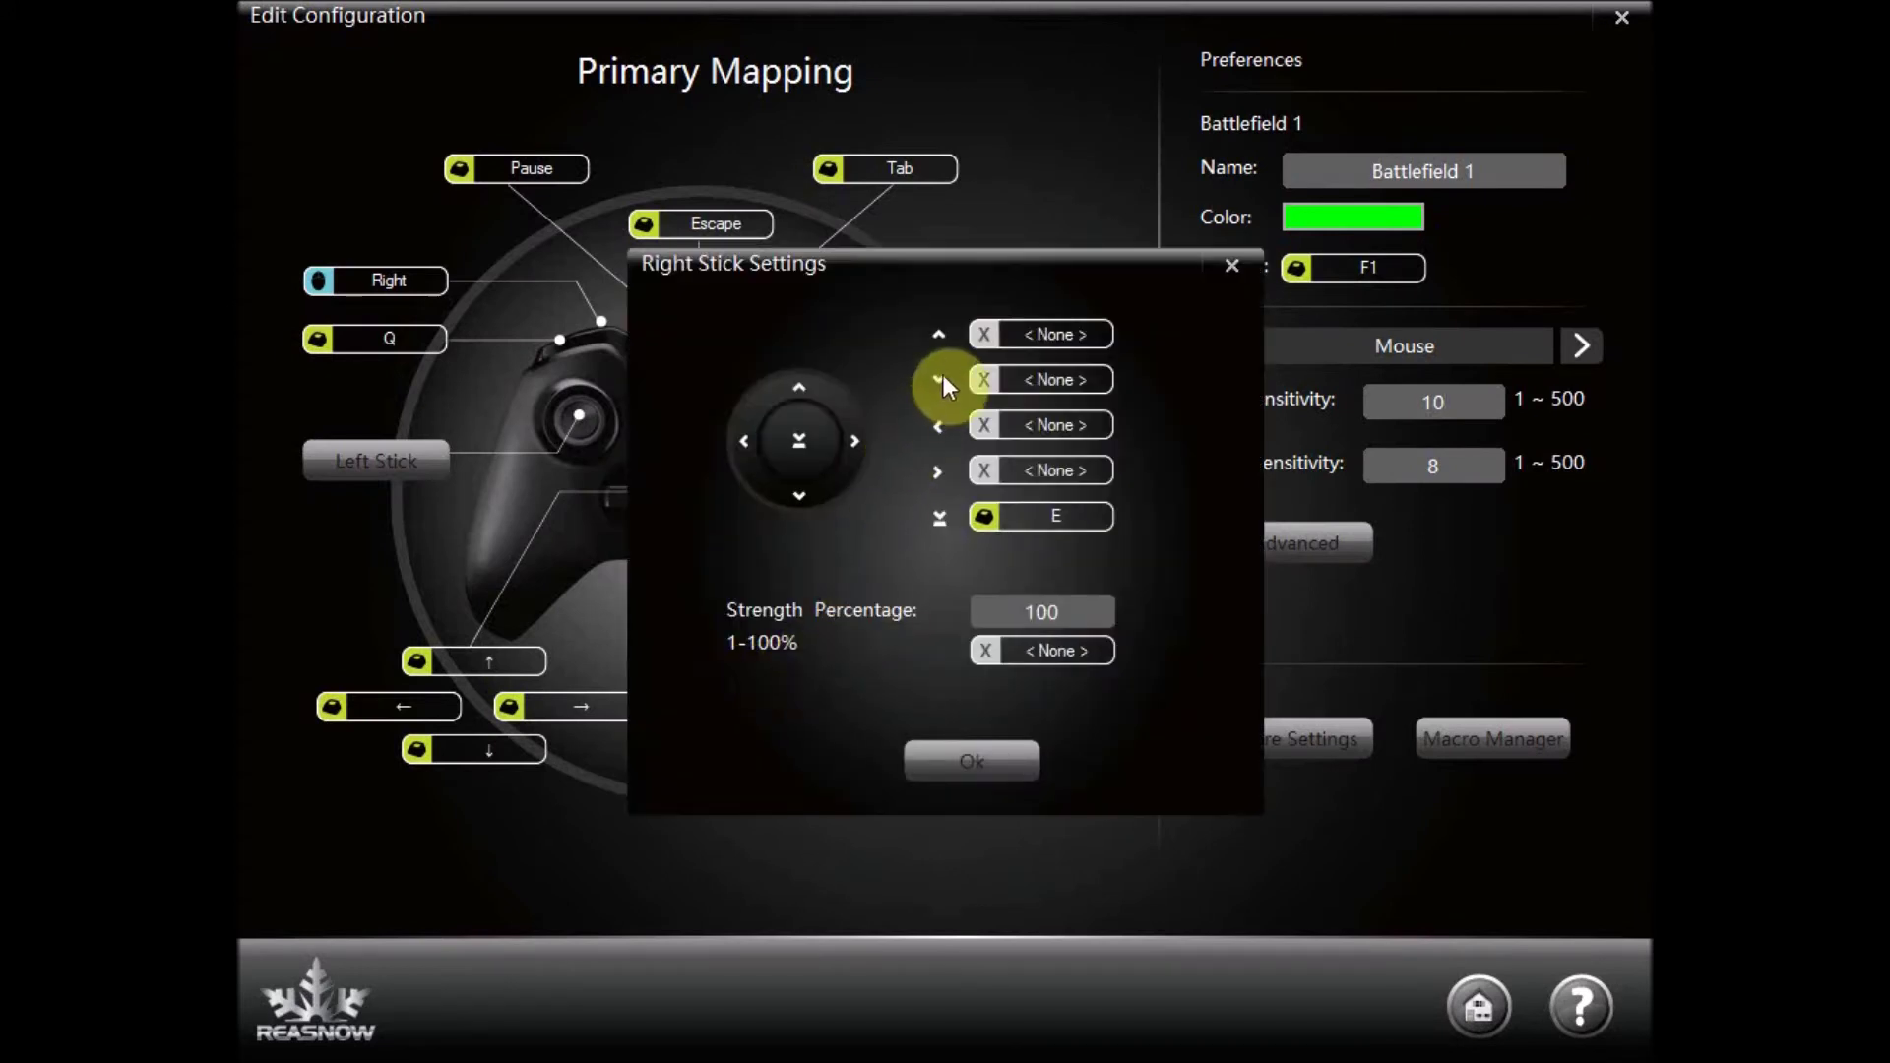
left_click(1052, 335)
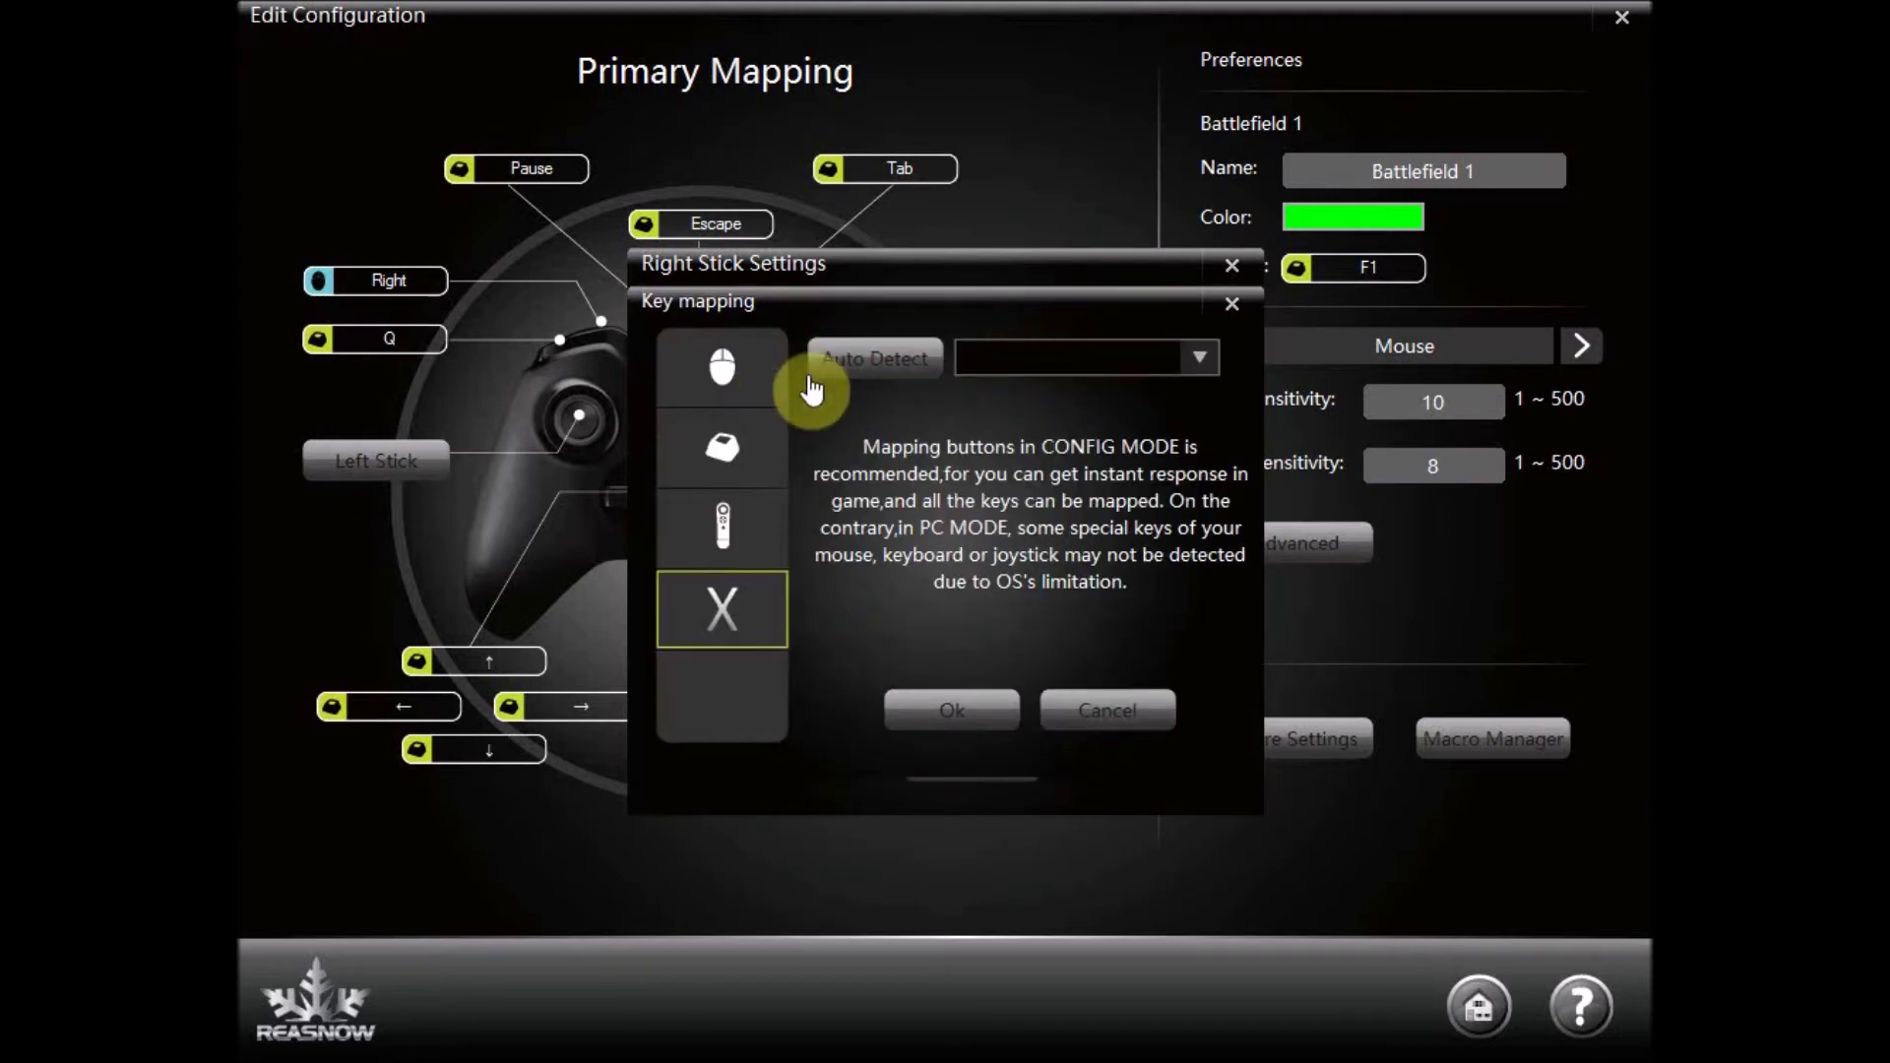
left_click(720, 455)
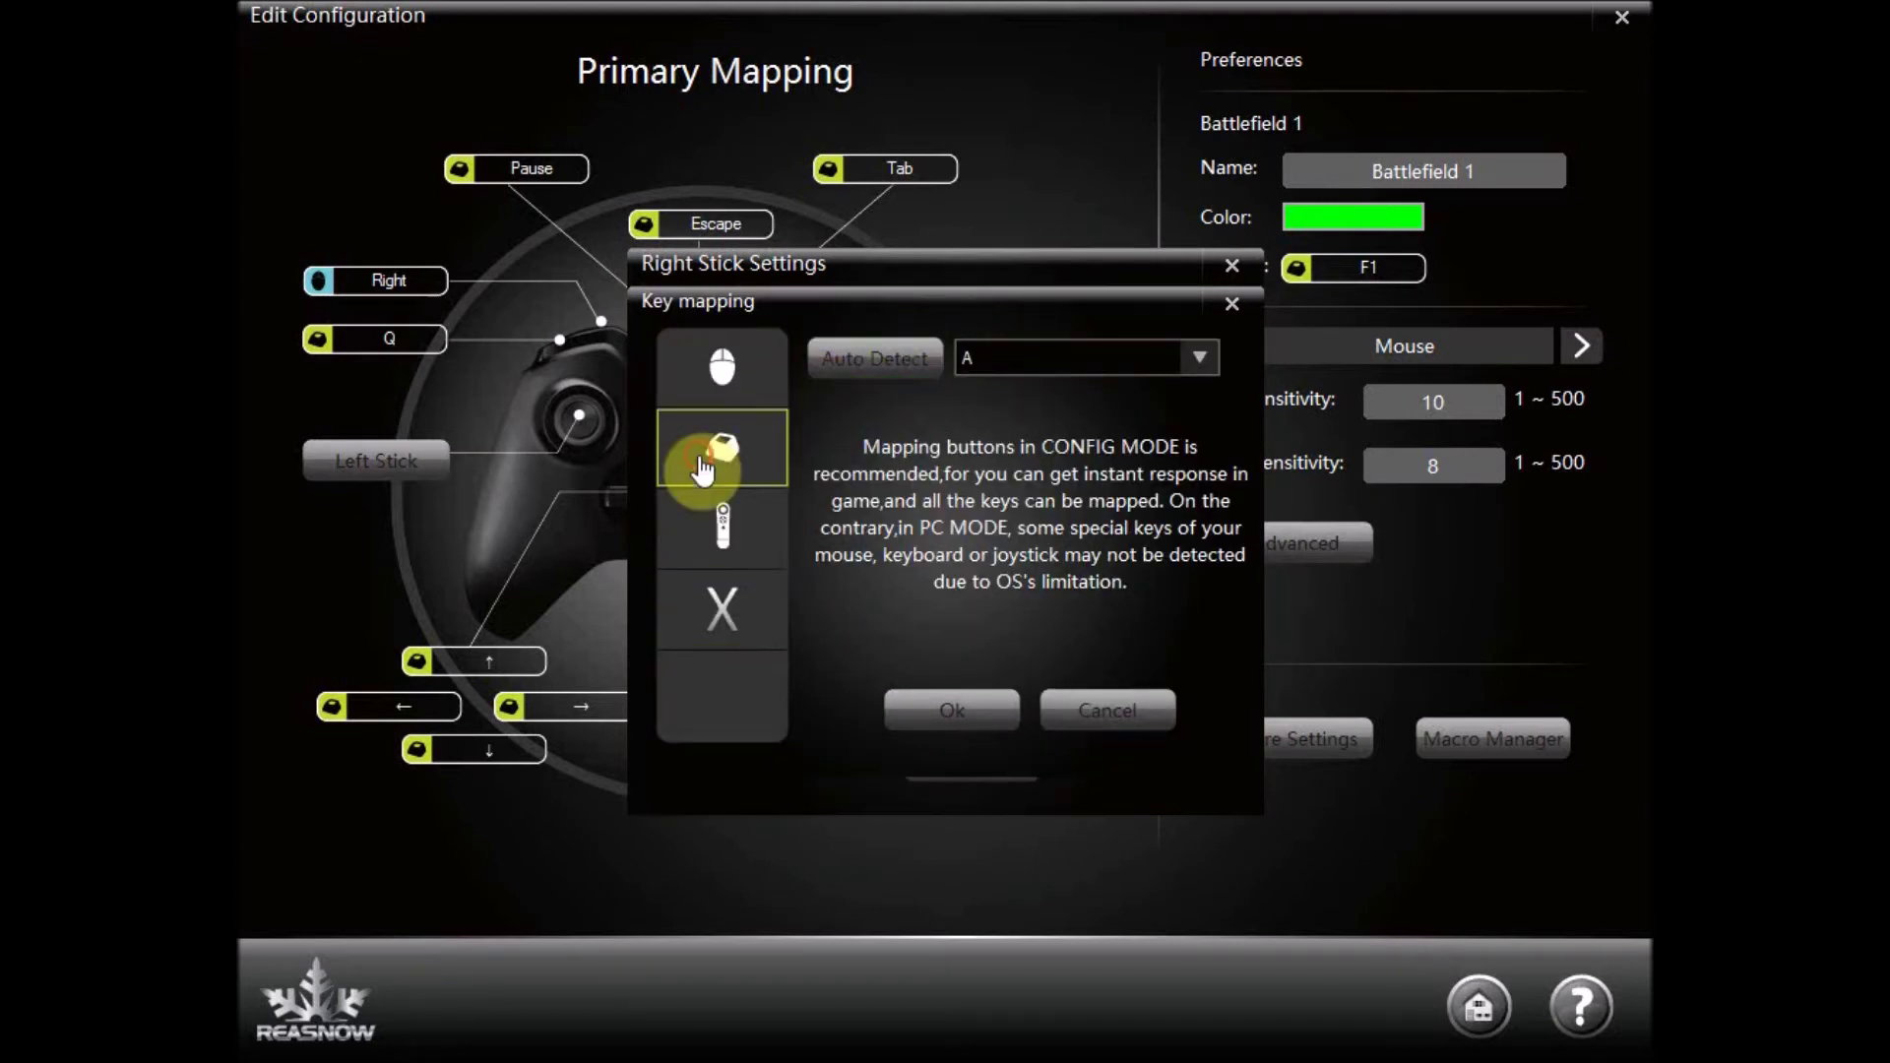
left_click(1199, 360)
left_click_drag(1210, 422, 1199, 723)
left_click(997, 531)
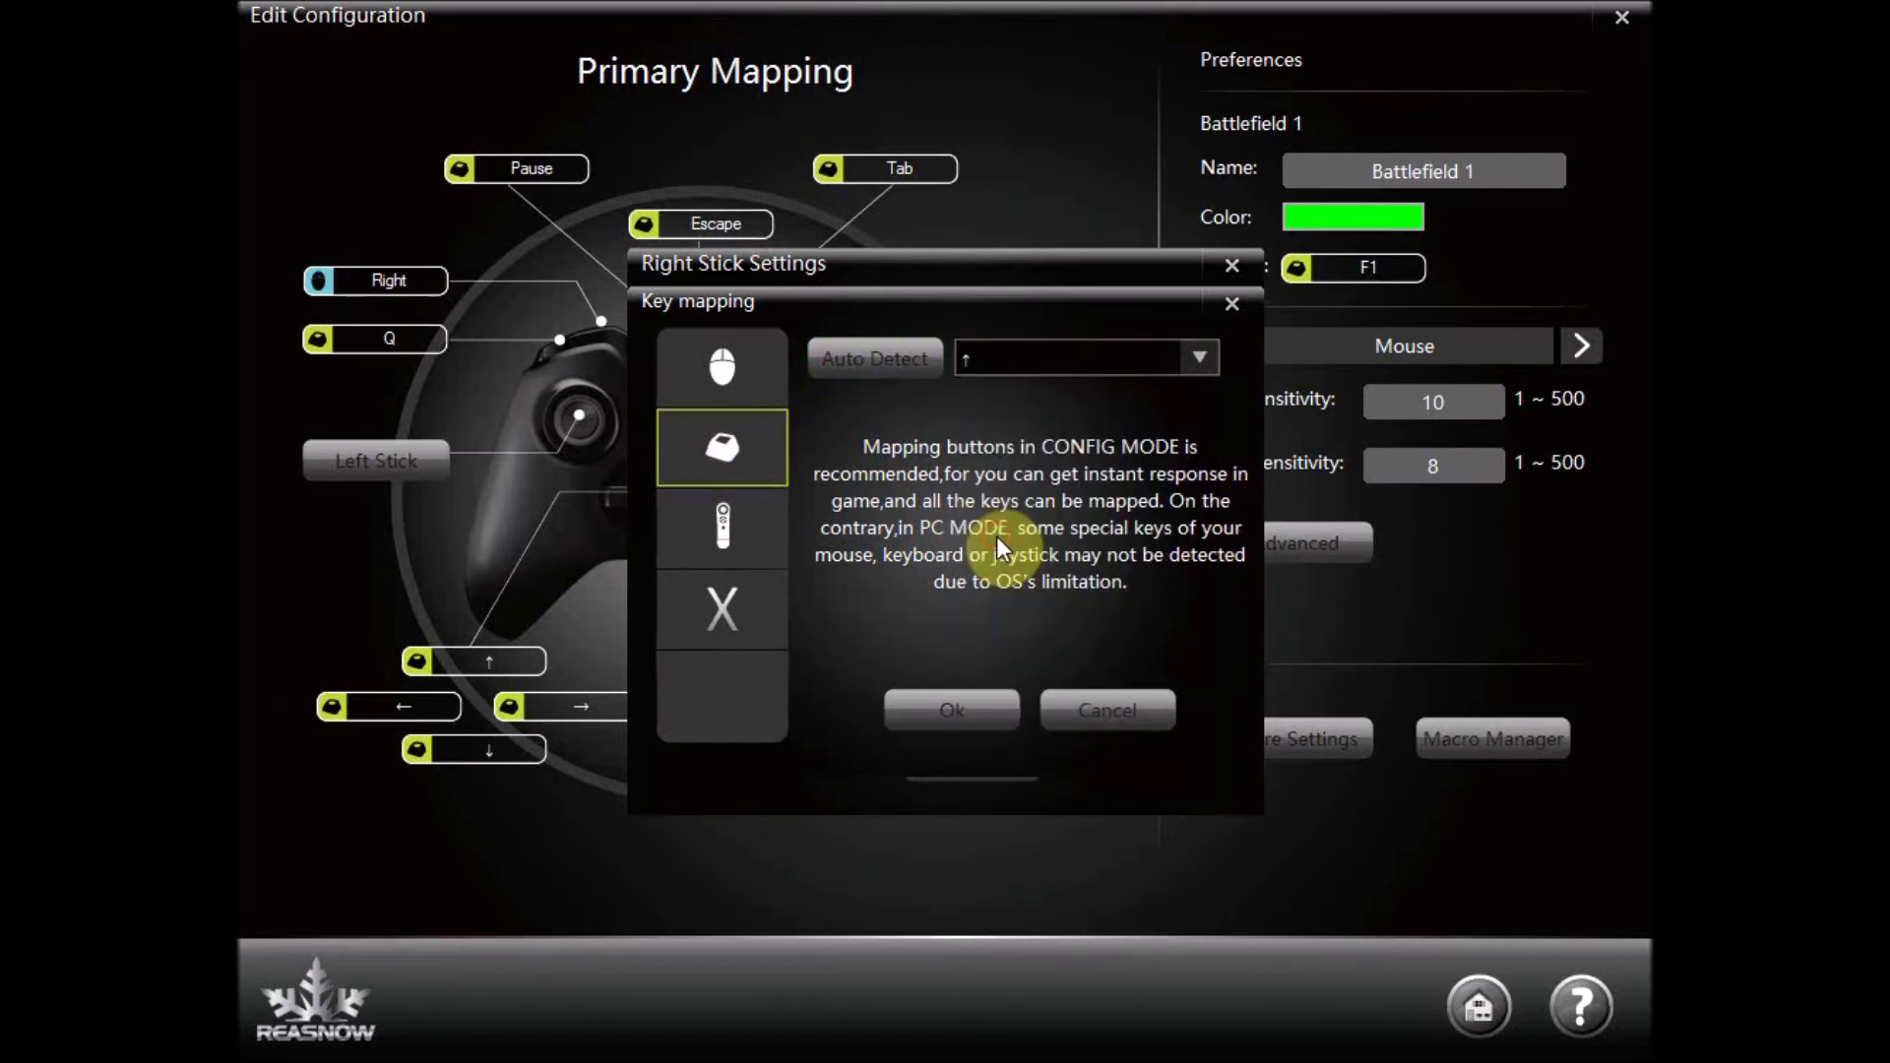
left_click(984, 713)
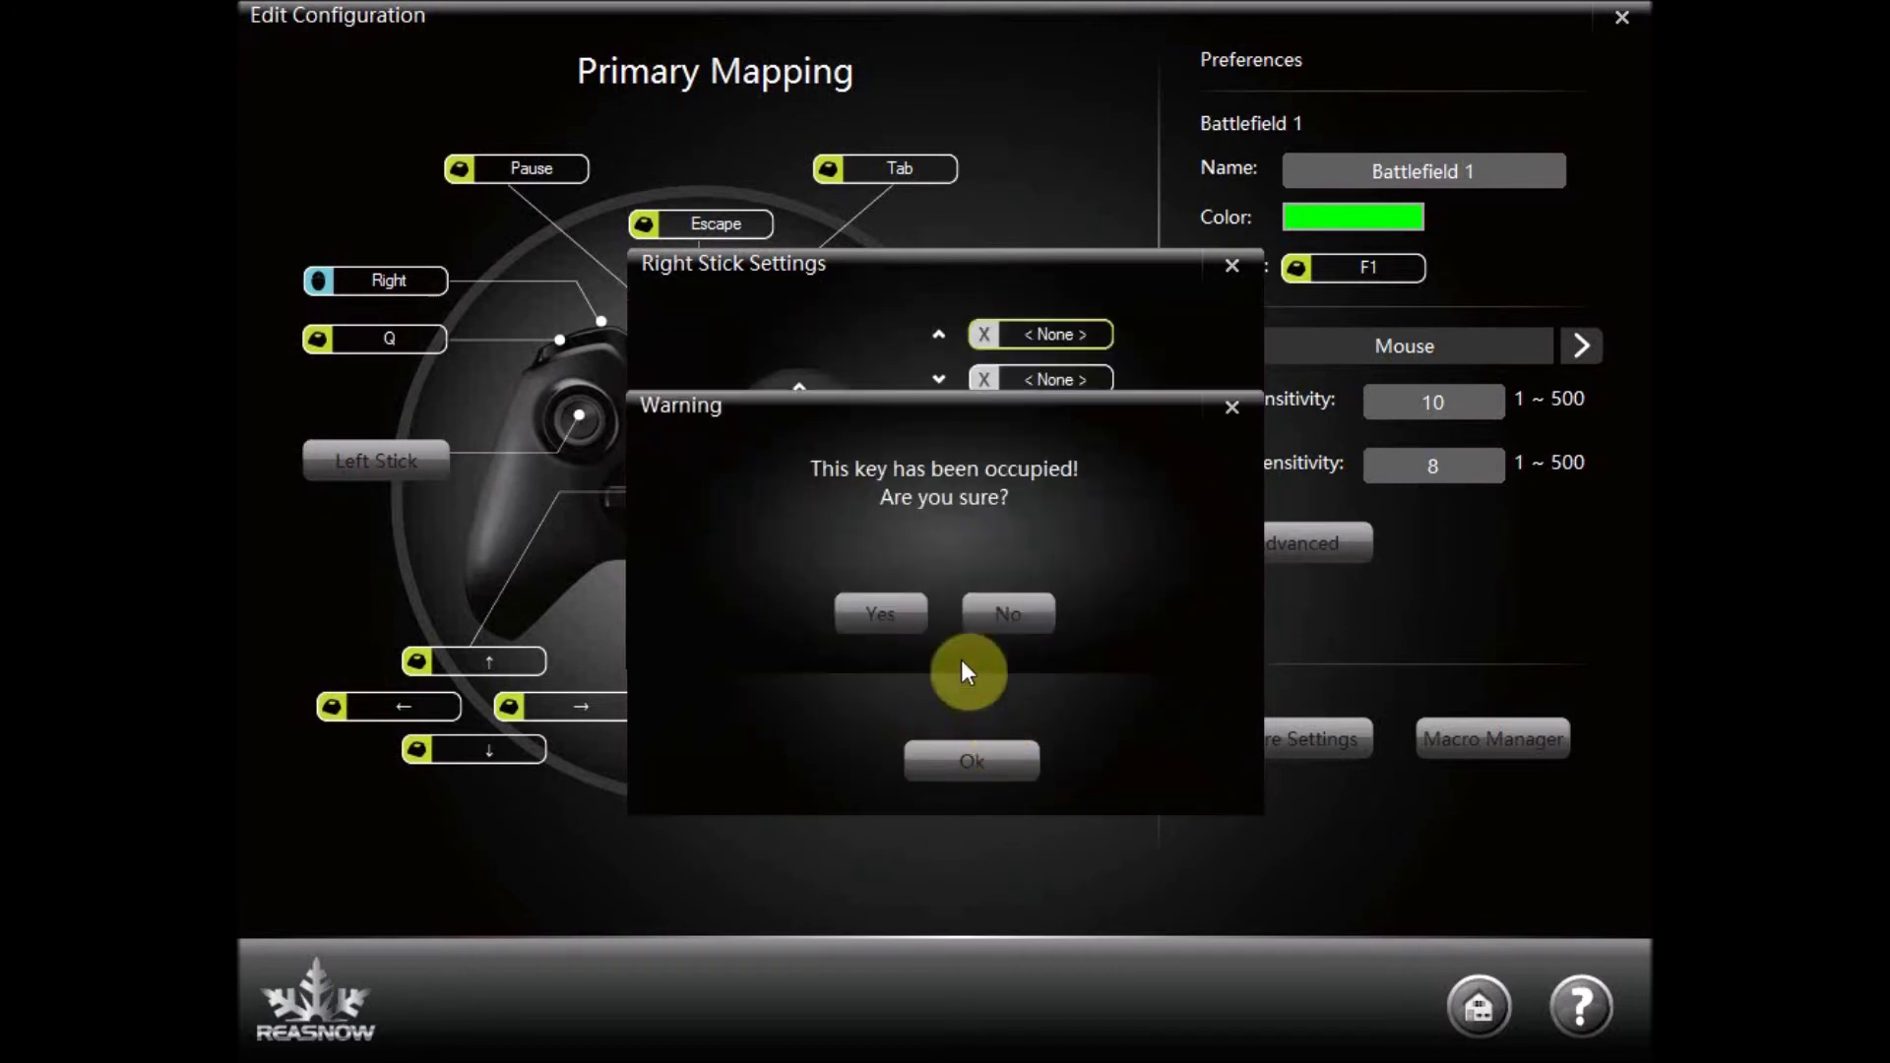
left_click(883, 616)
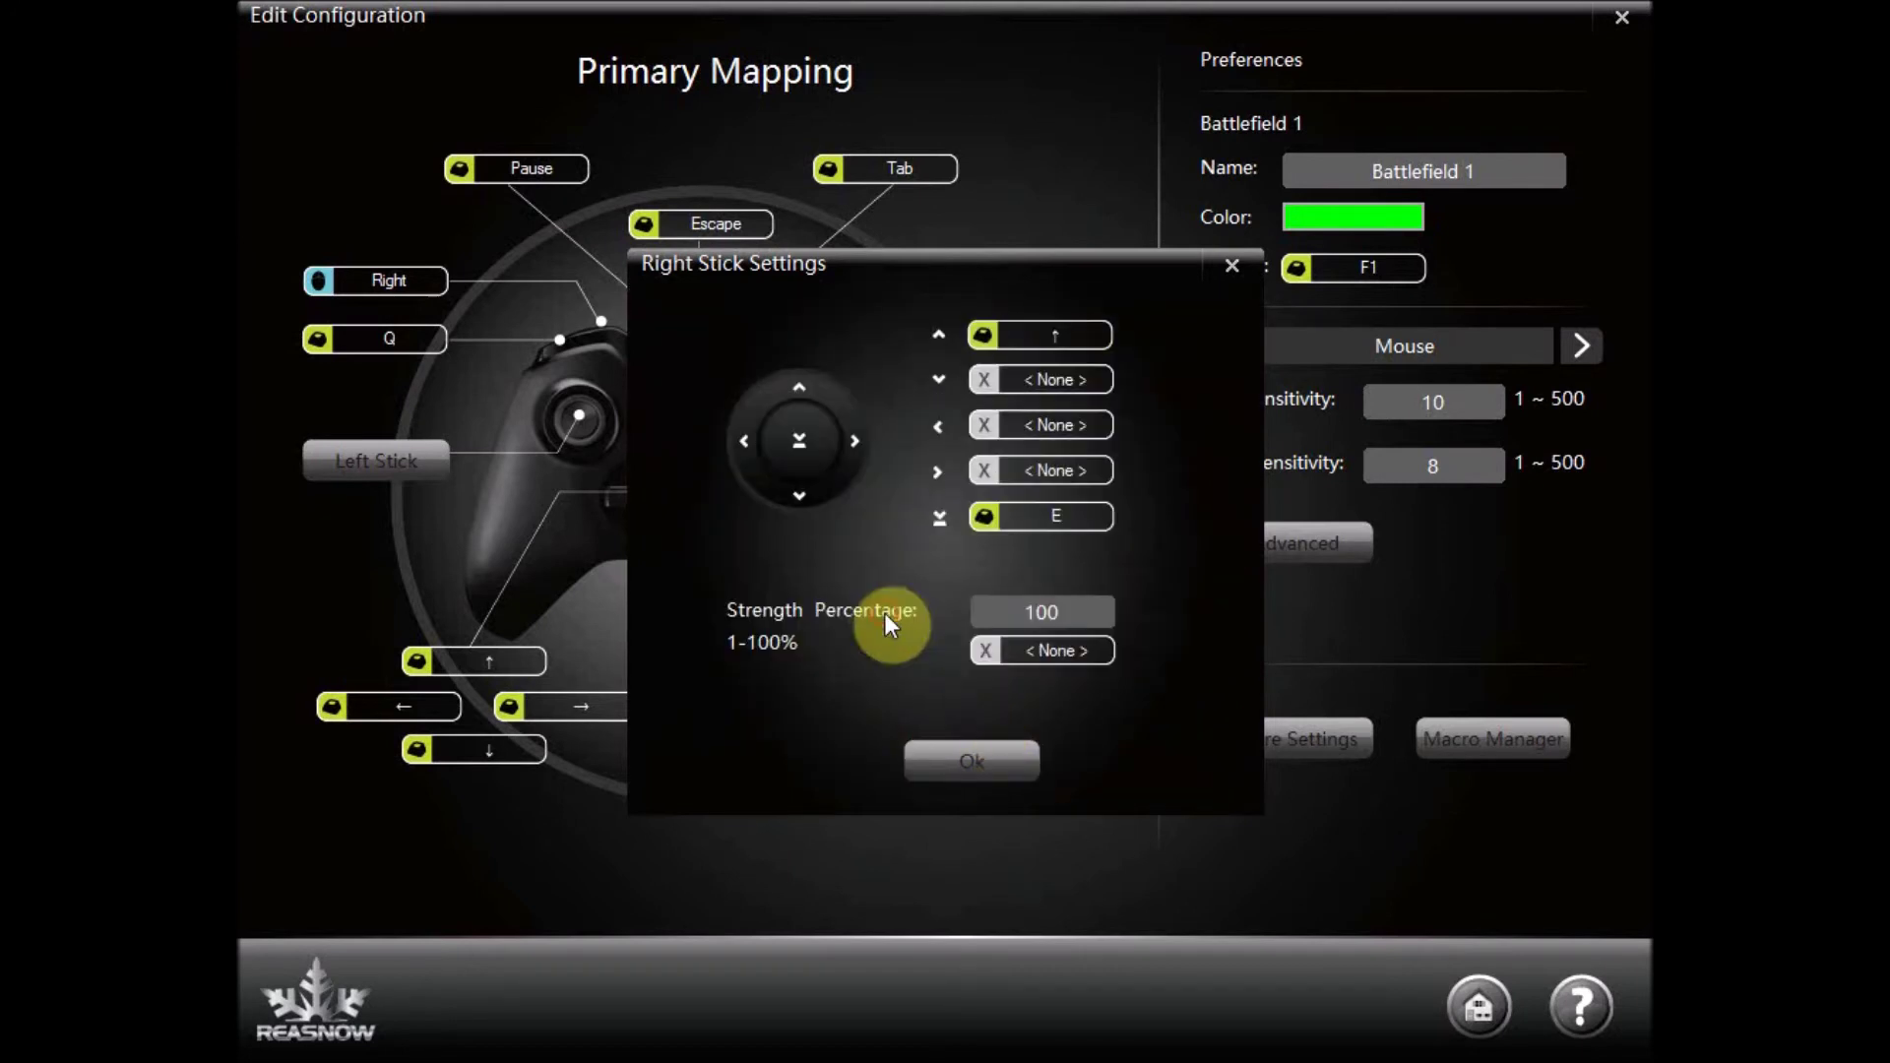
left_click(955, 765)
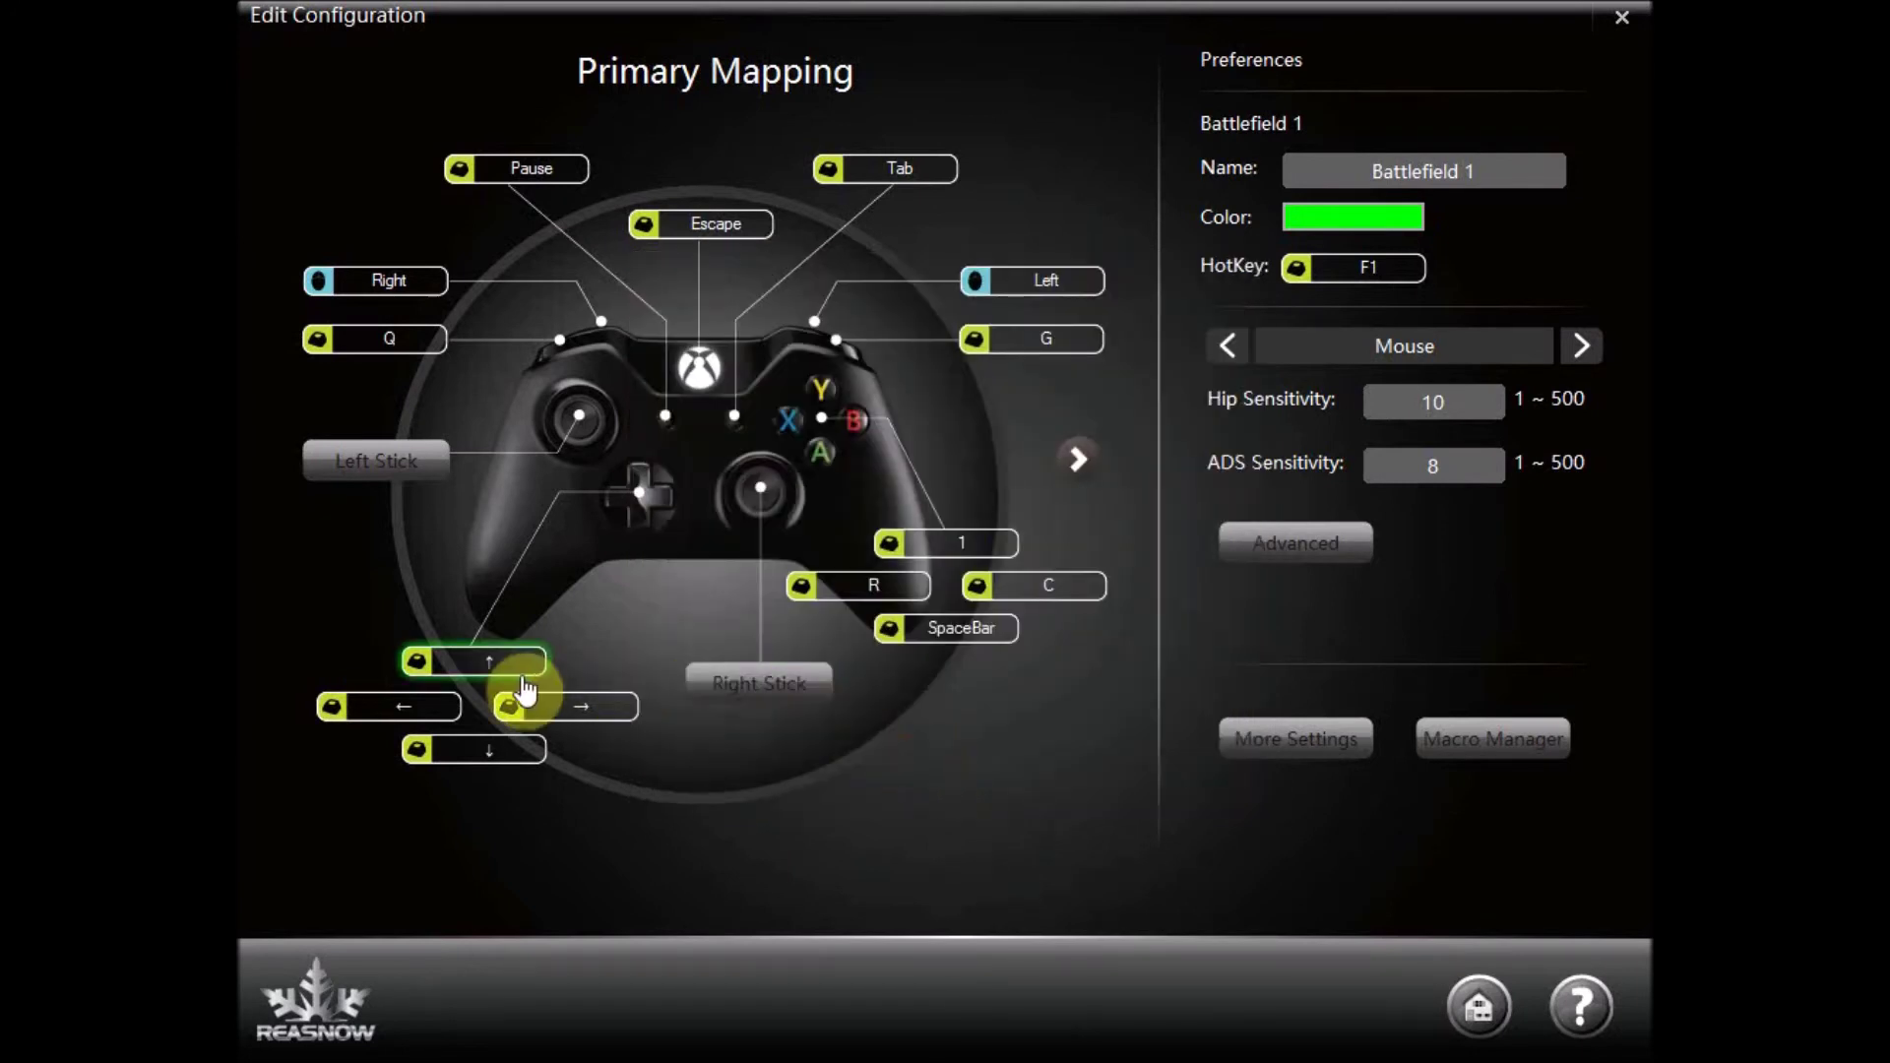
Clear the d-pad up mapping so it sends no key
left_click(465, 673)
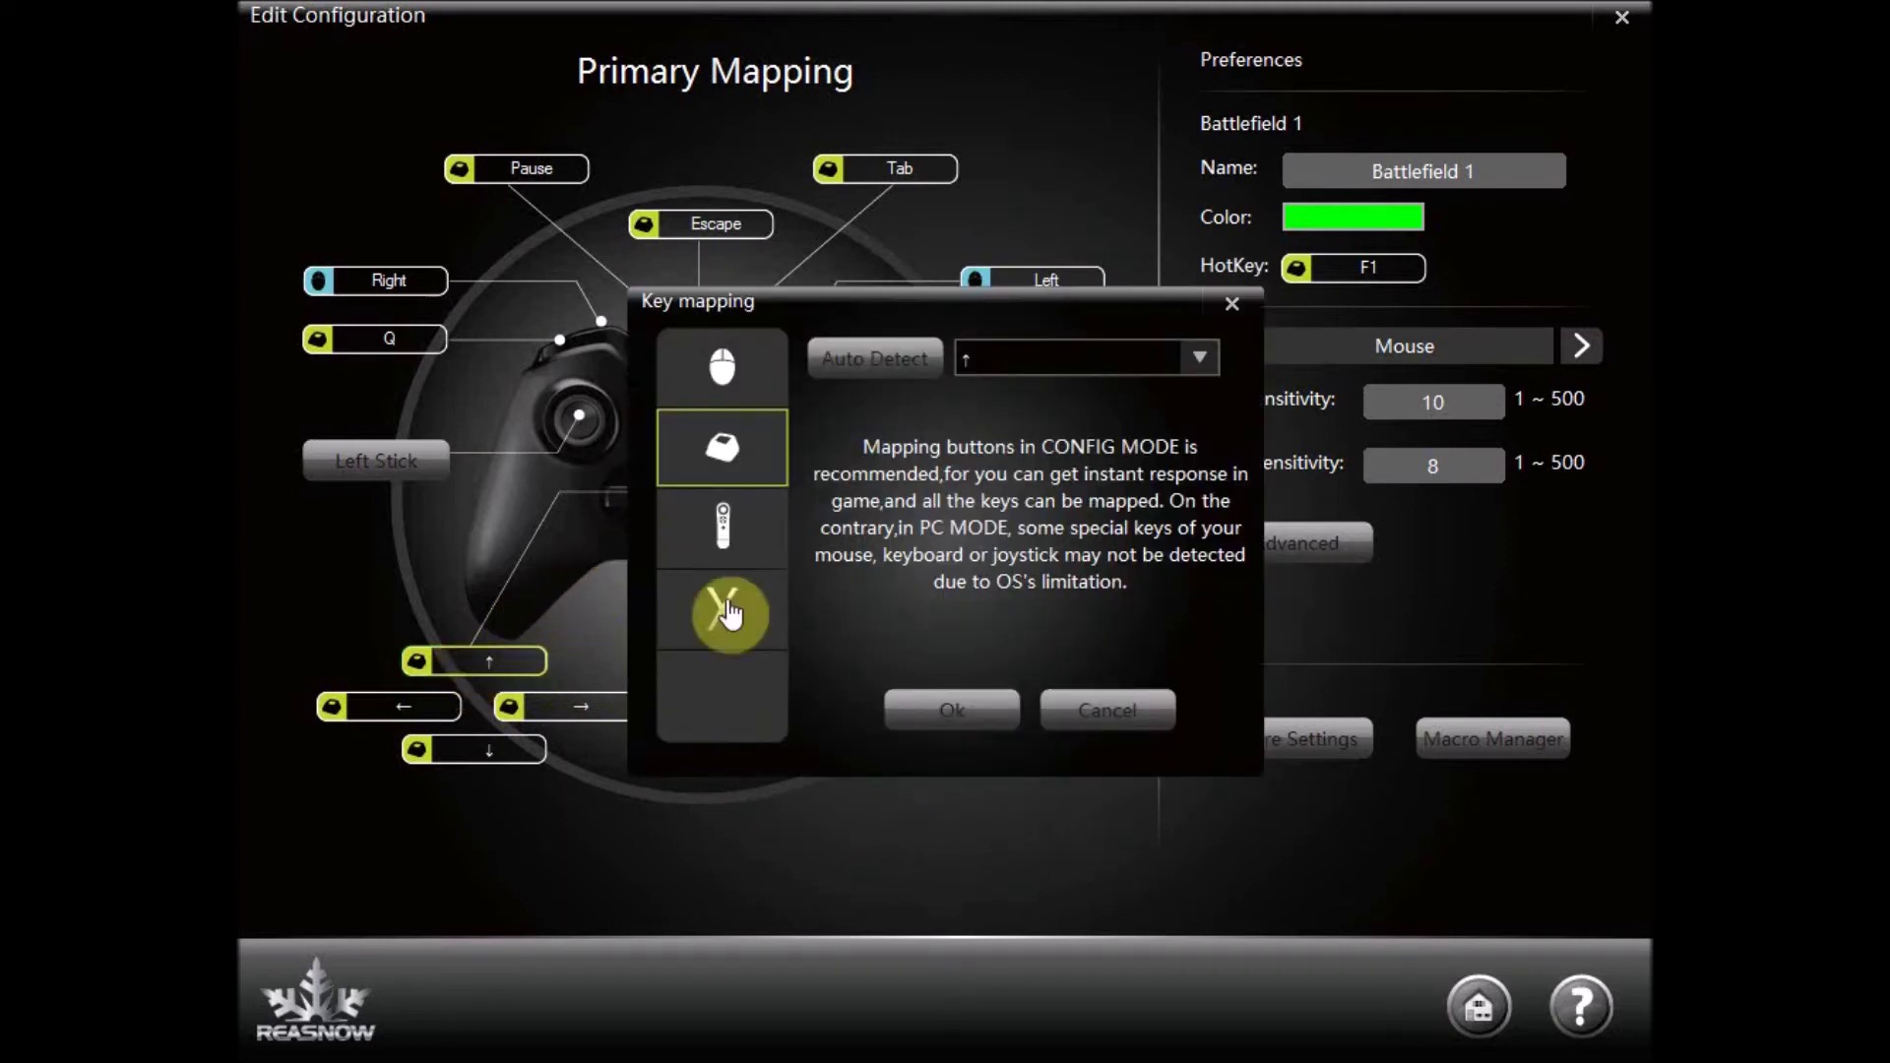
left_click(733, 625)
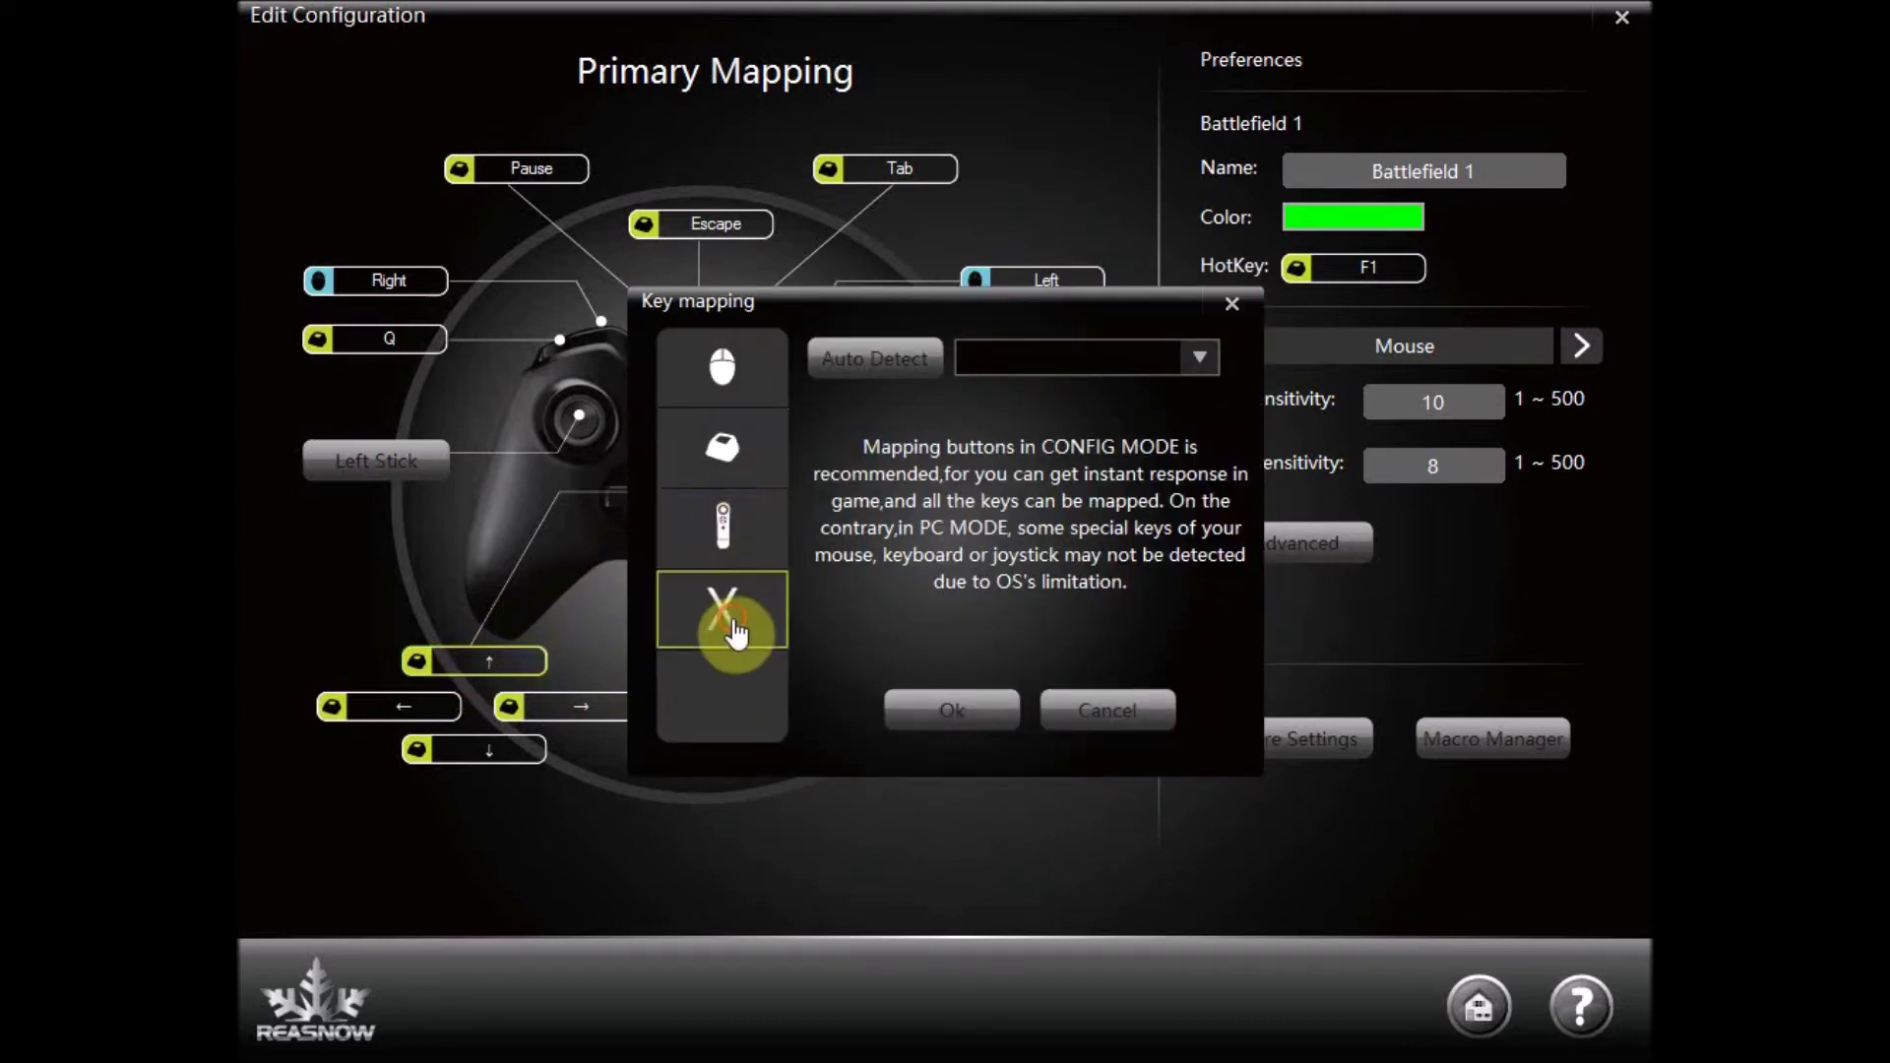
left_click(943, 707)
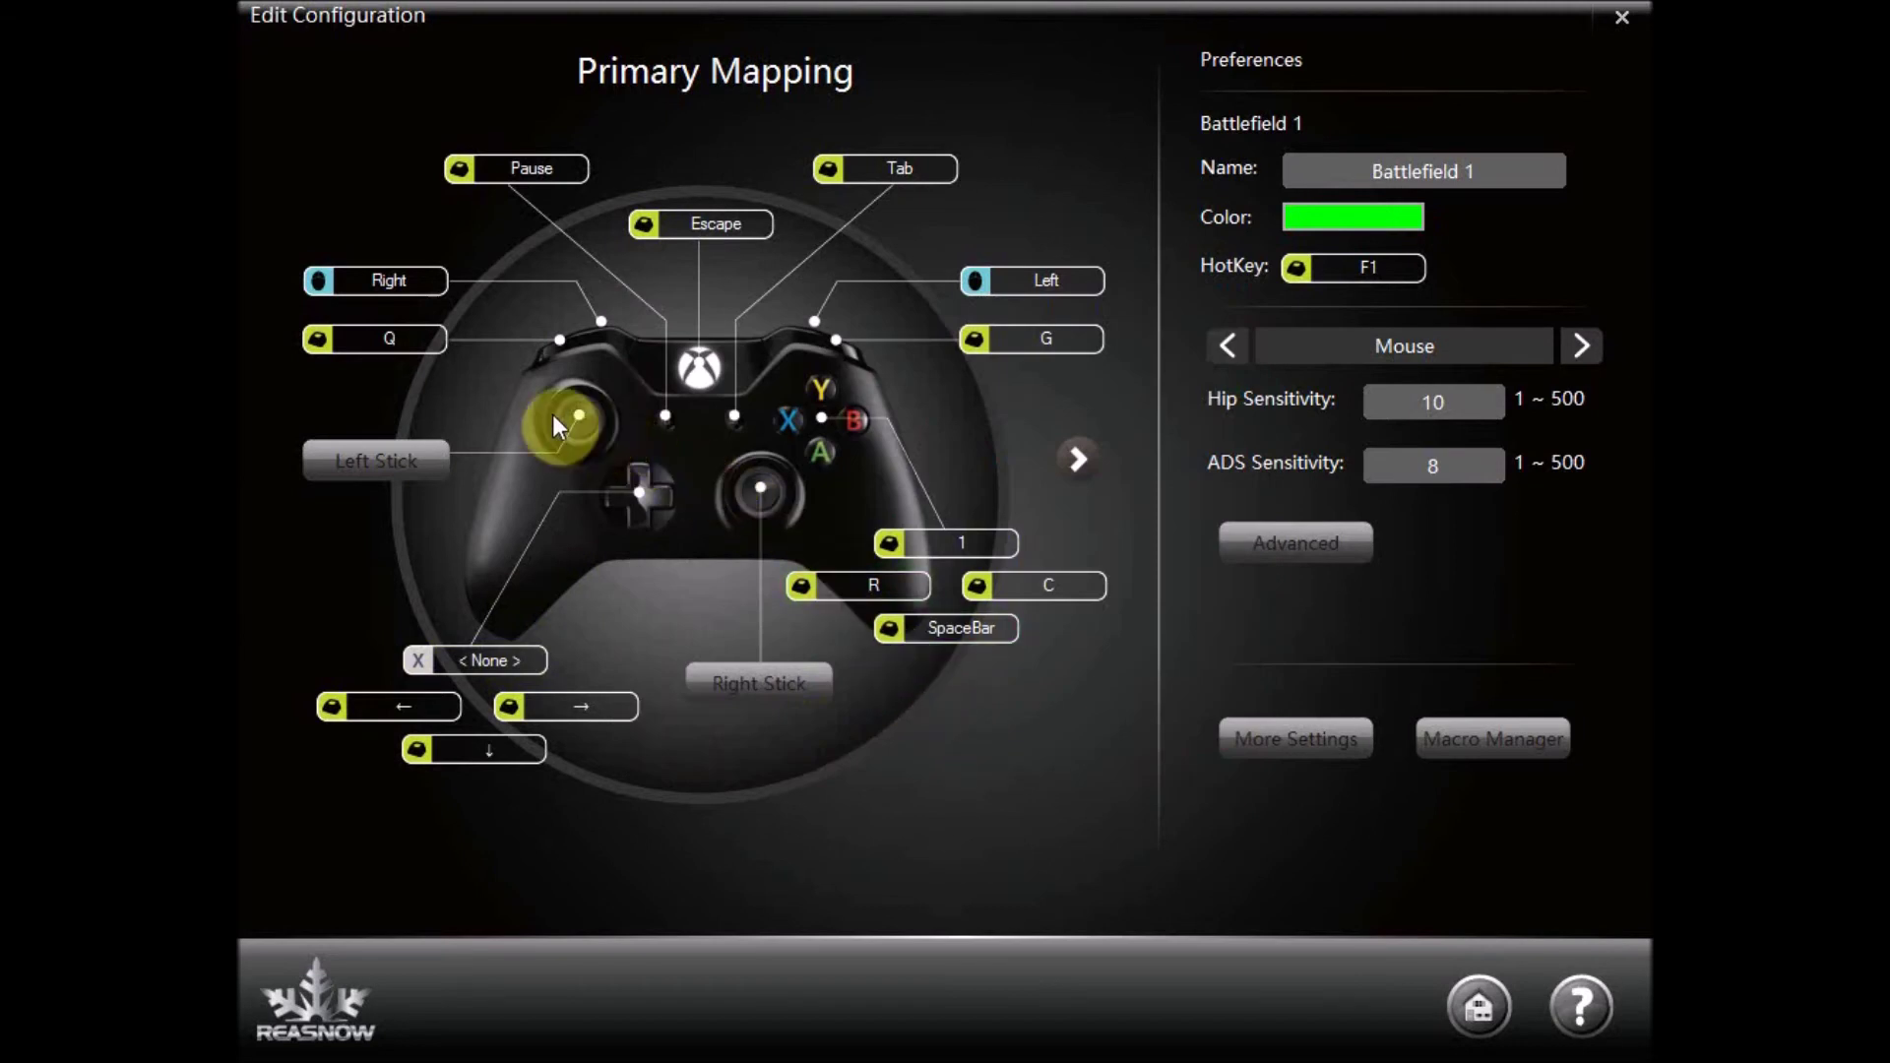
Change the A button's key from SpaceBar to Enter
left_click(940, 628)
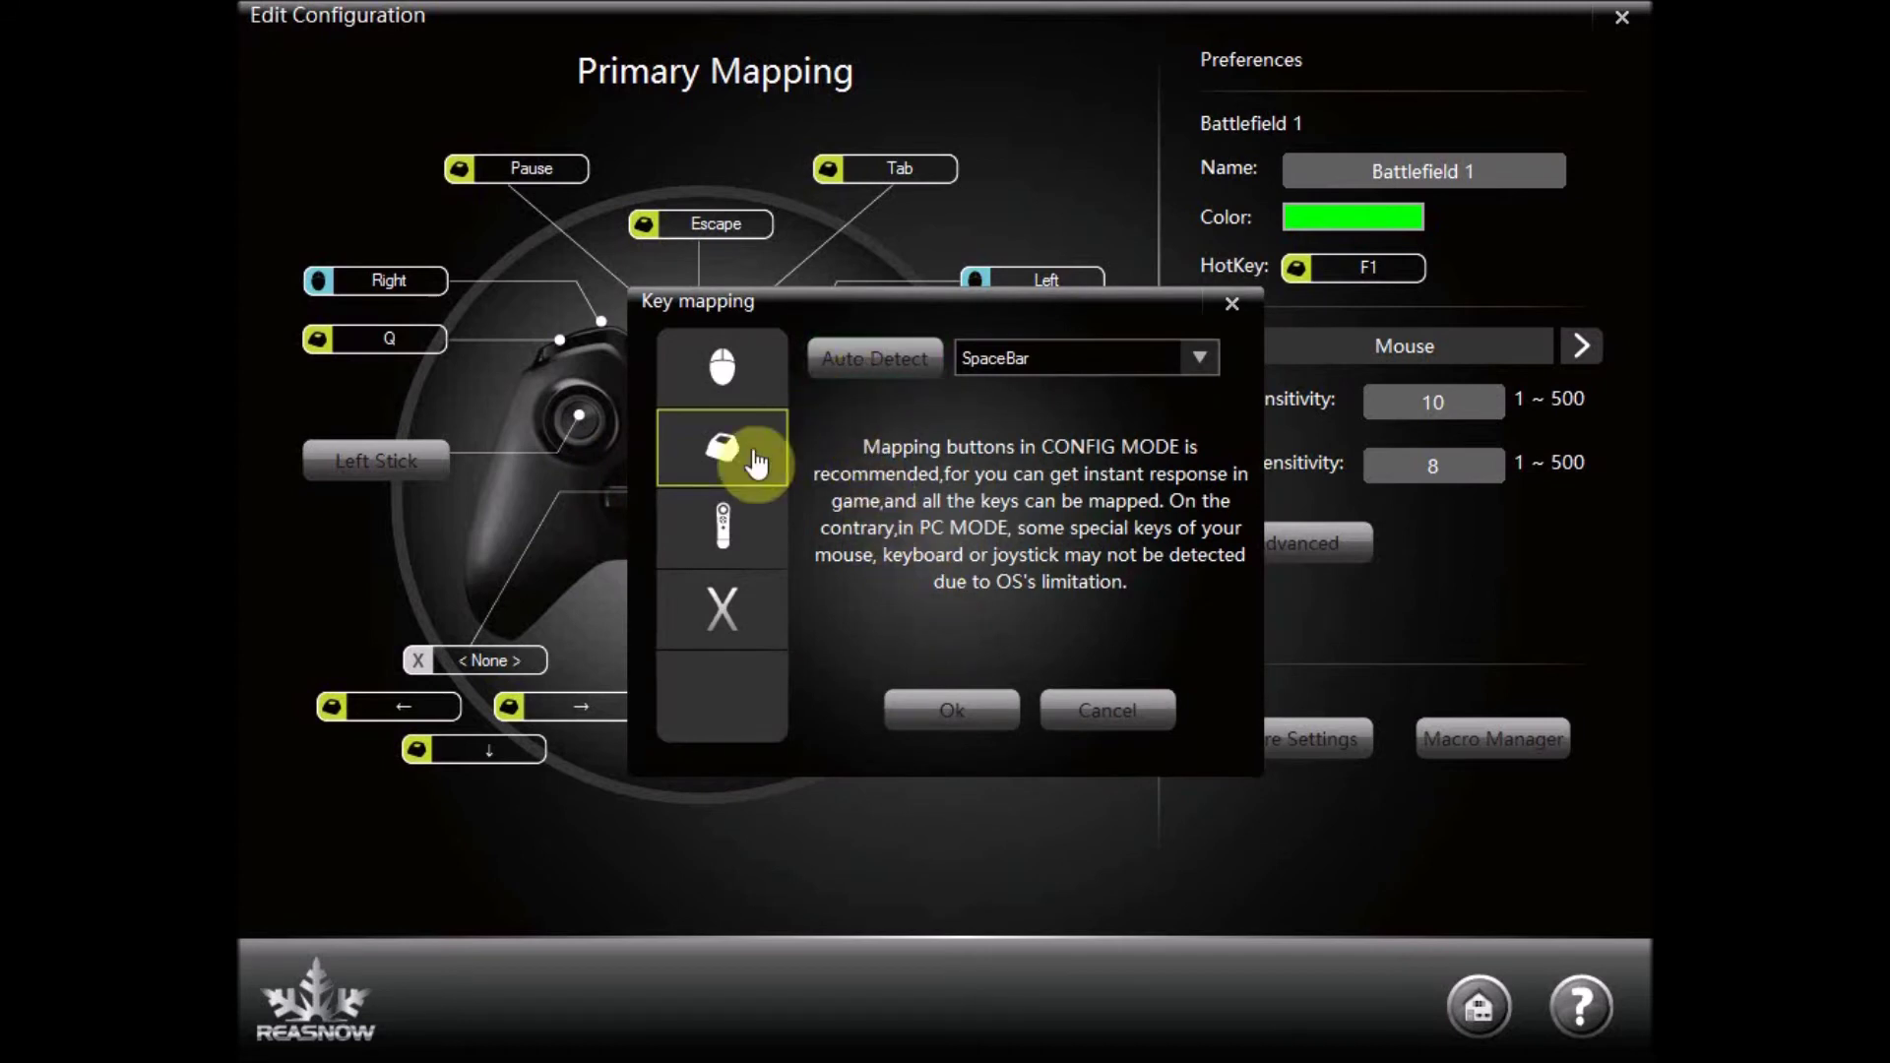
left_click(1203, 364)
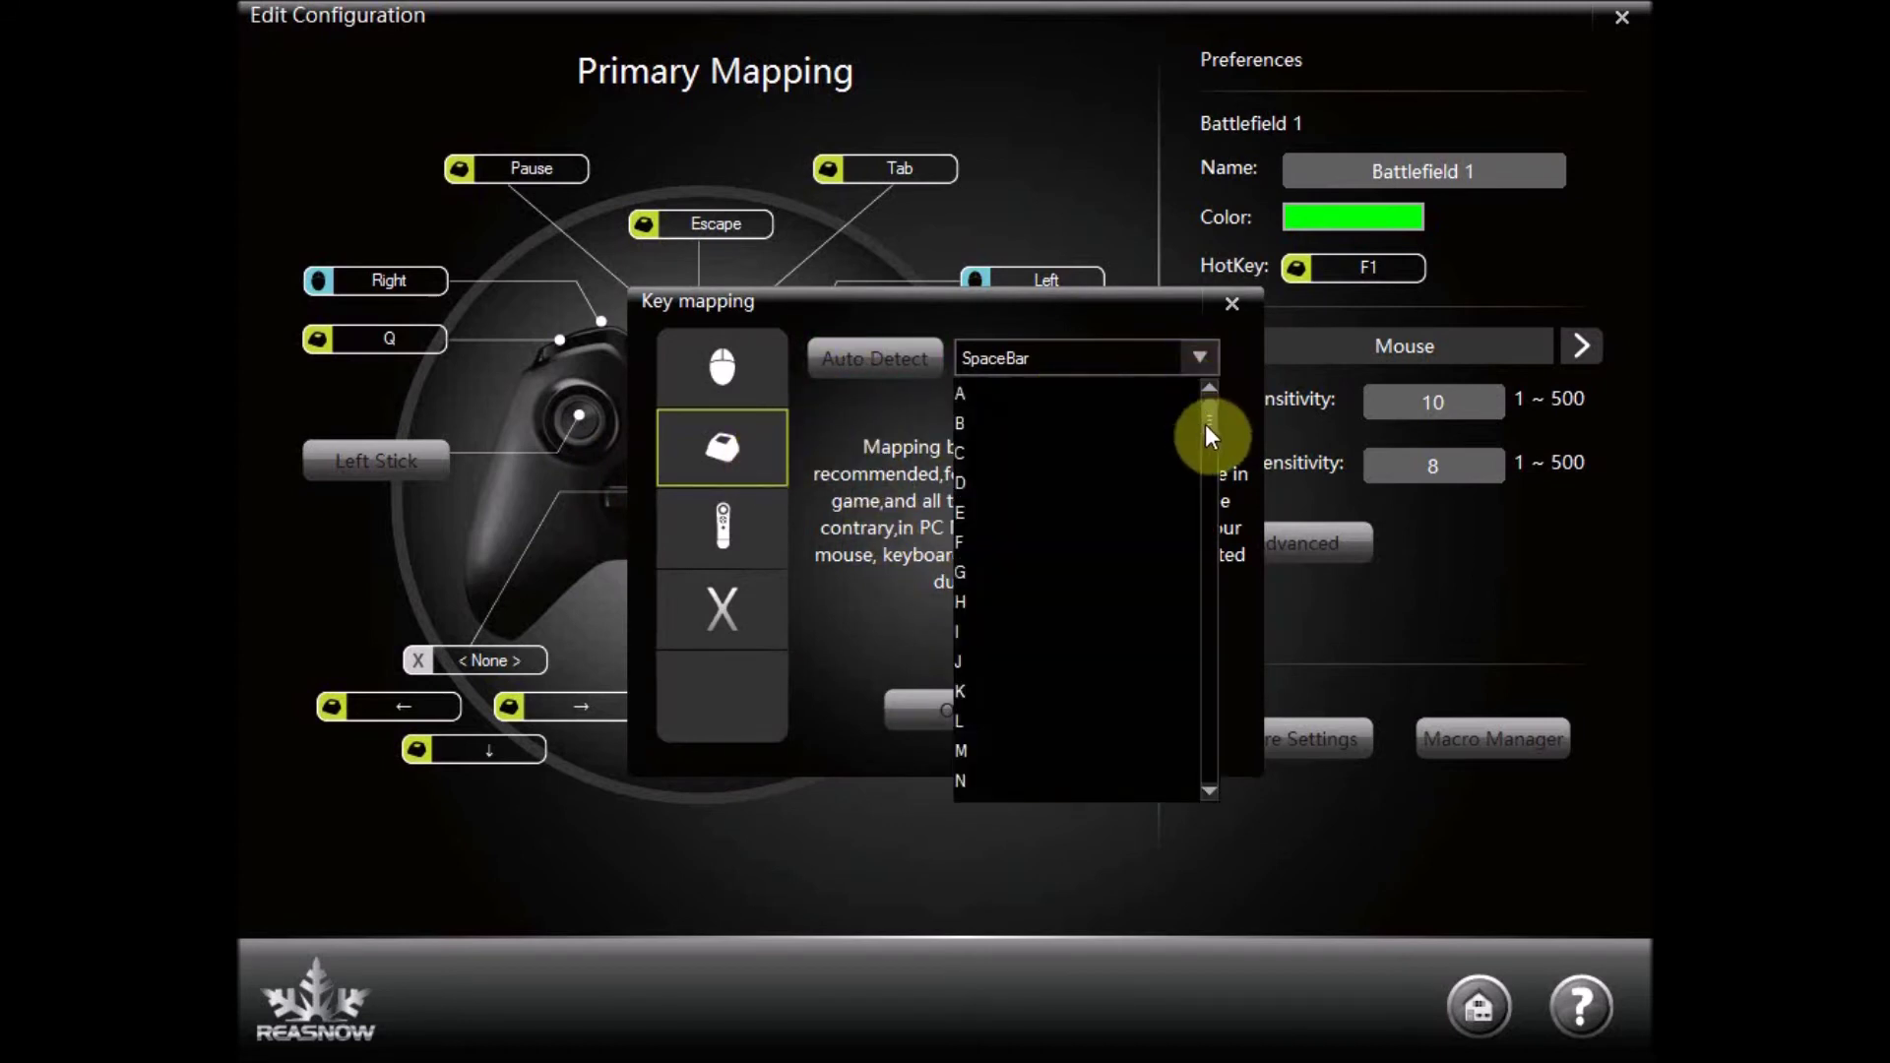
left_click_drag(1207, 423, 1207, 620)
left_click(1032, 622)
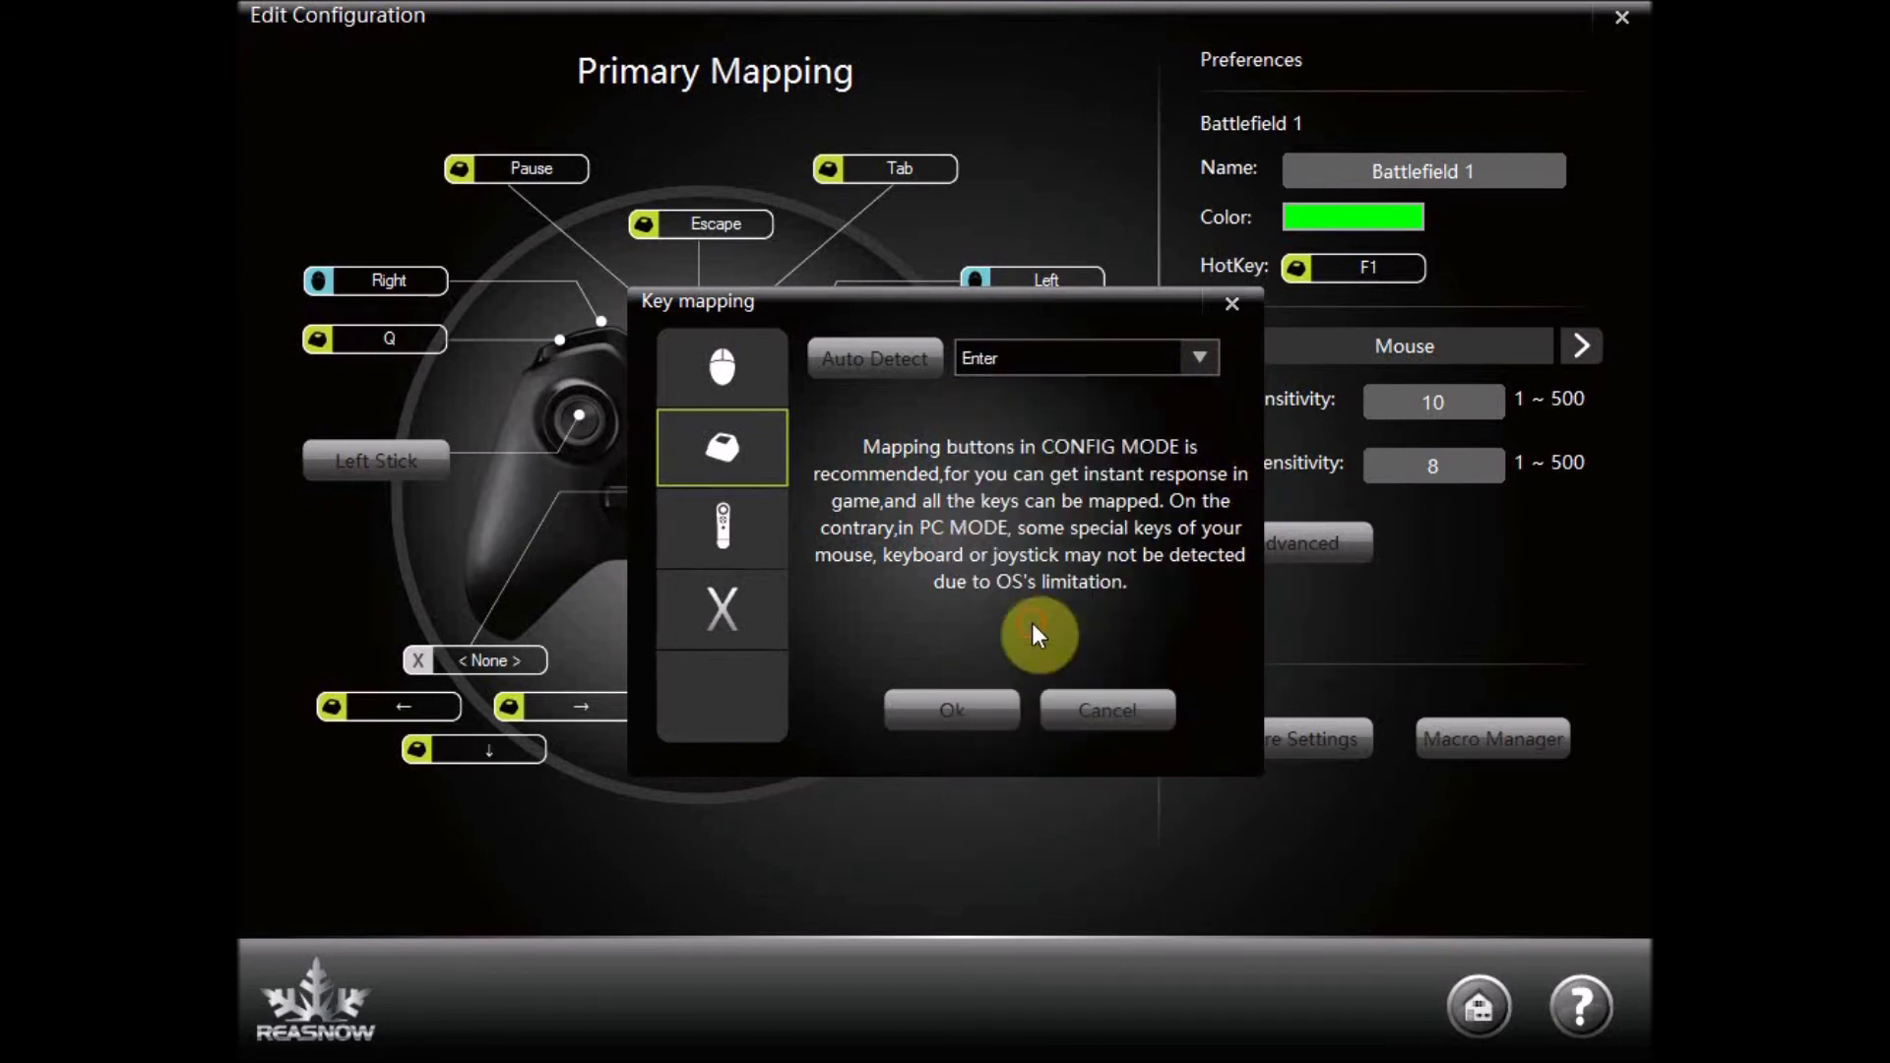
left_click(981, 717)
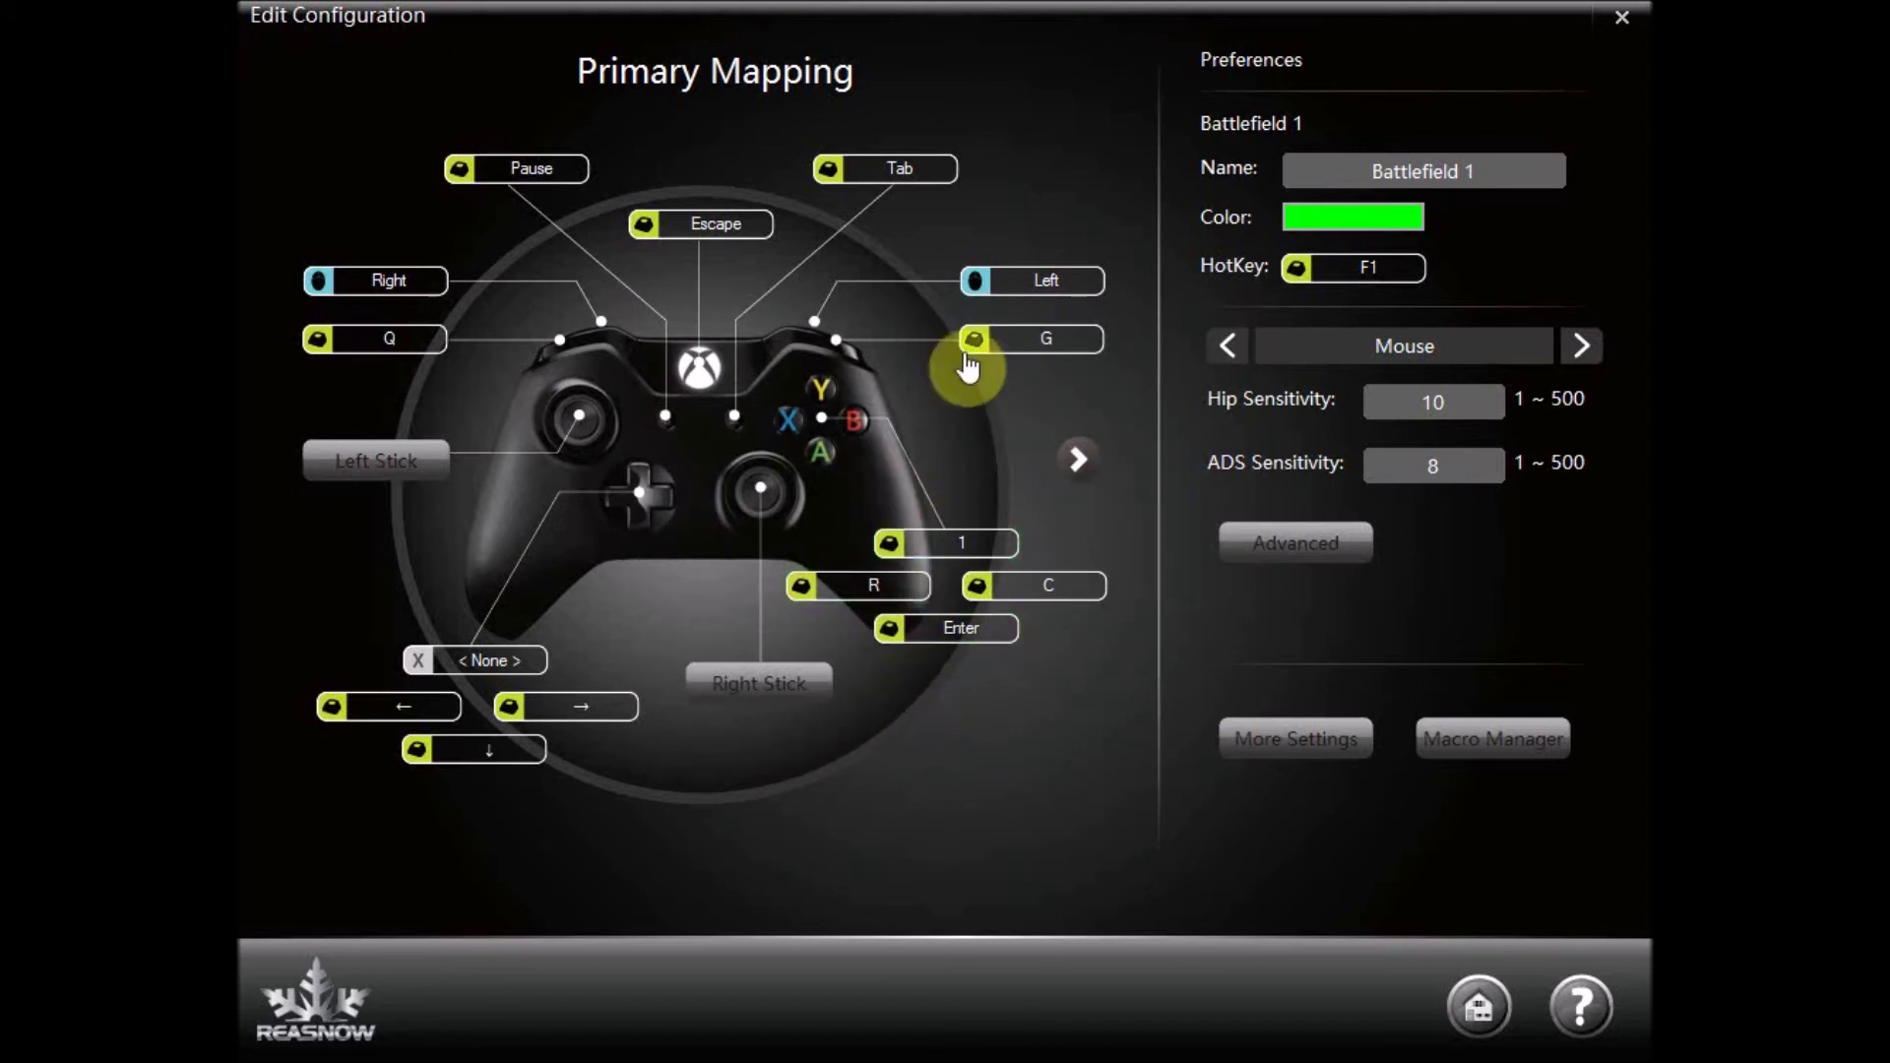
Remap the right trigger from Left mouse to the ↓ key, accepting the already-used warning
left_click(1006, 284)
left_click(718, 451)
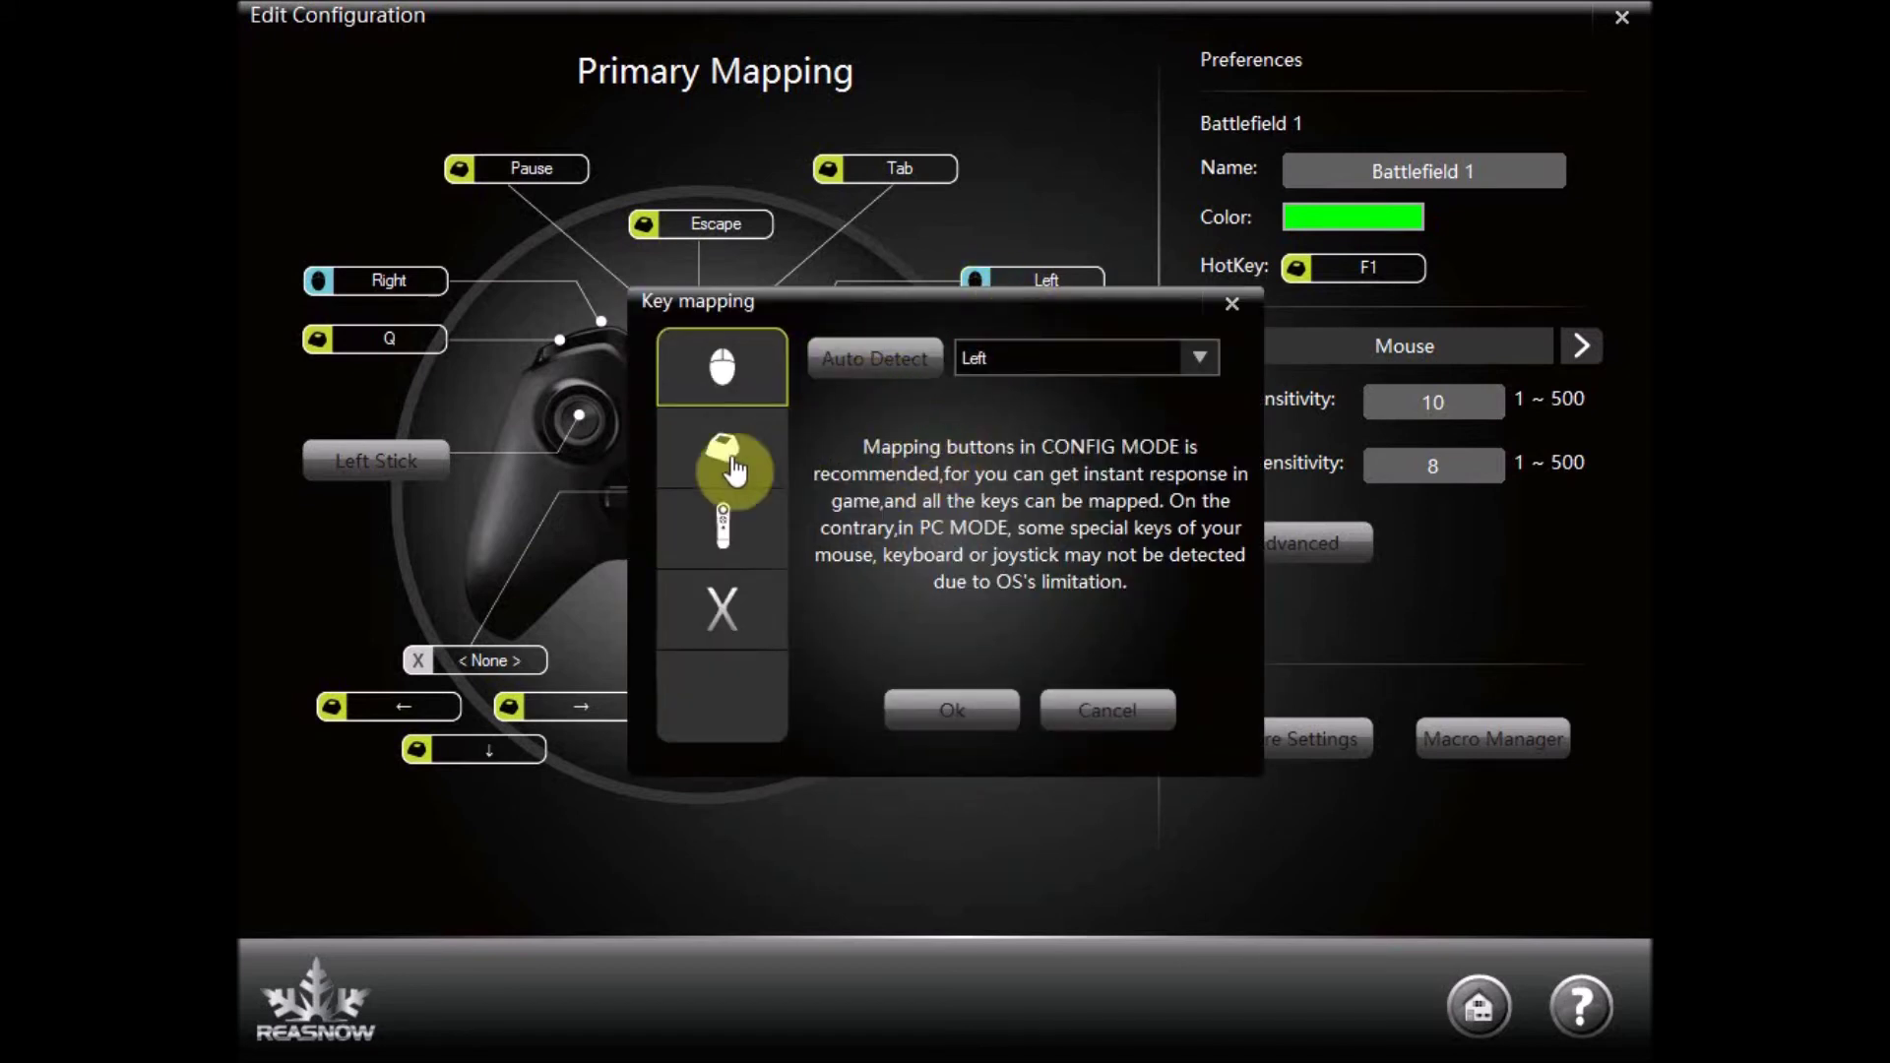
left_click(1195, 357)
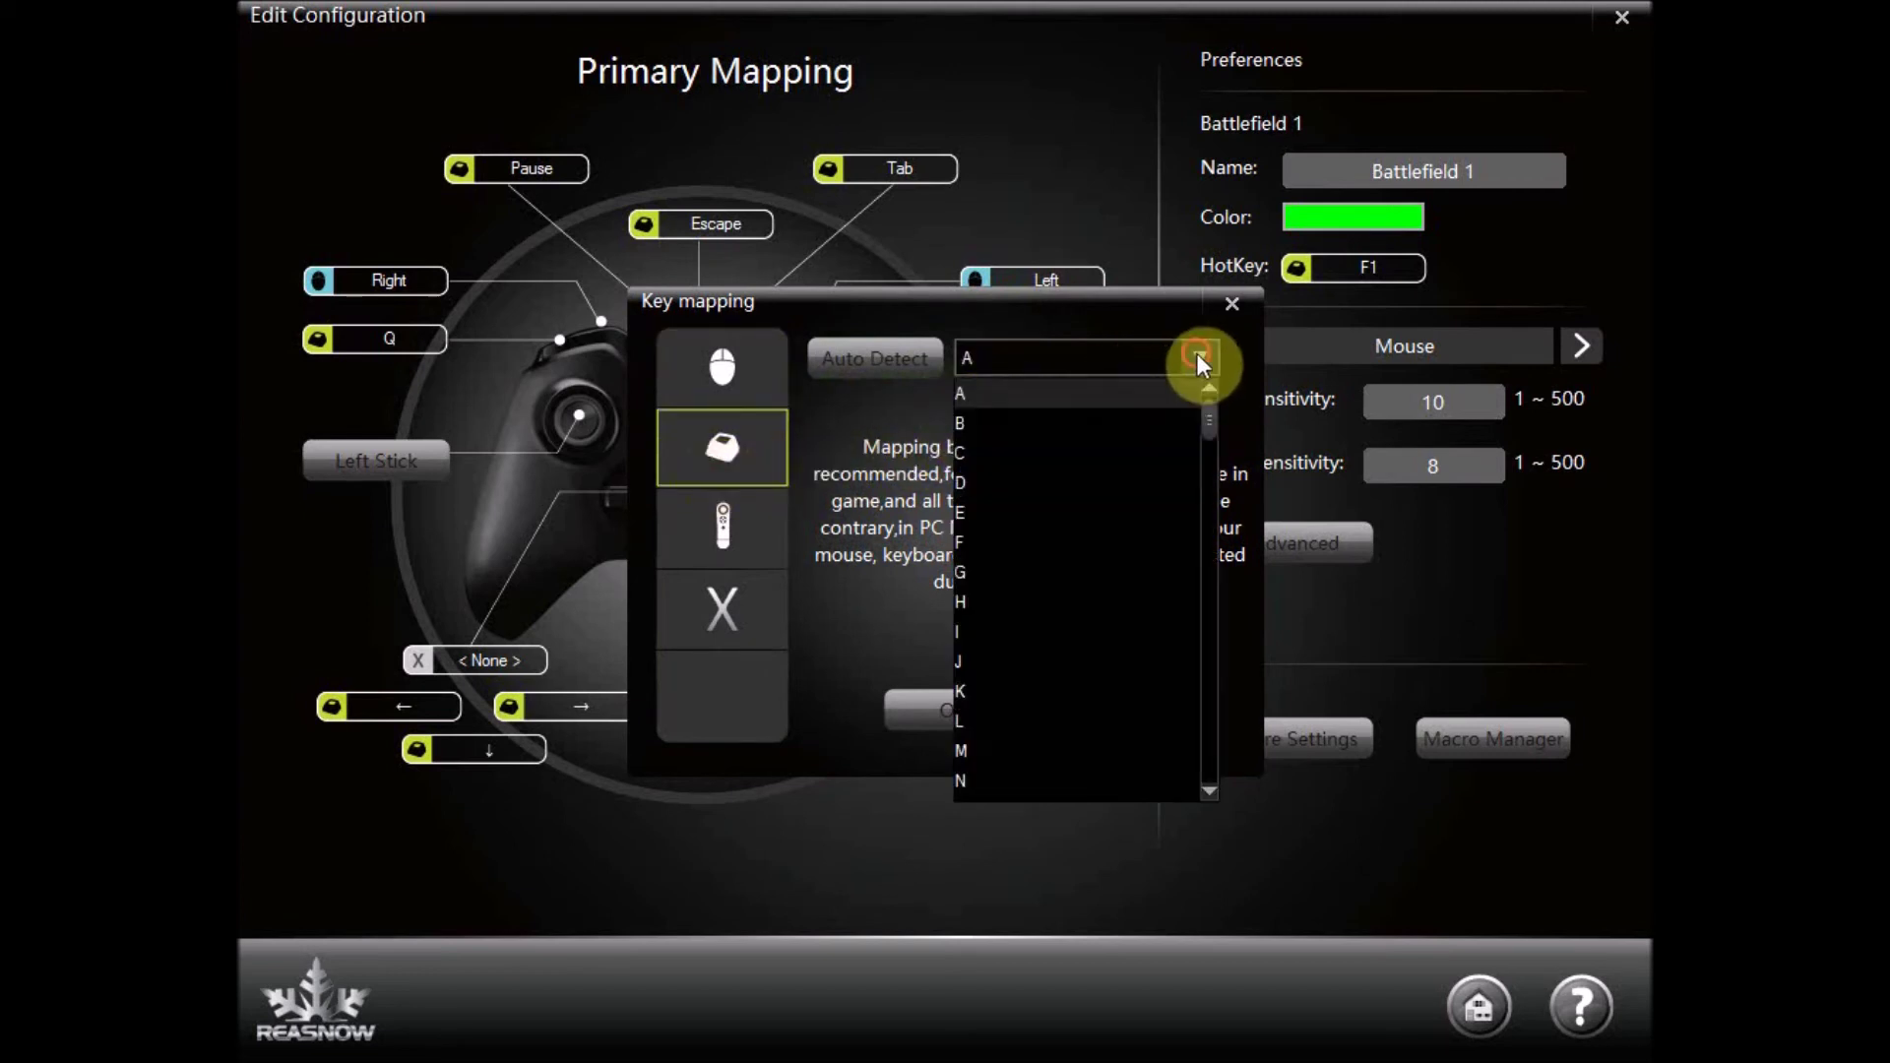
left_click_drag(1213, 415, 1220, 706)
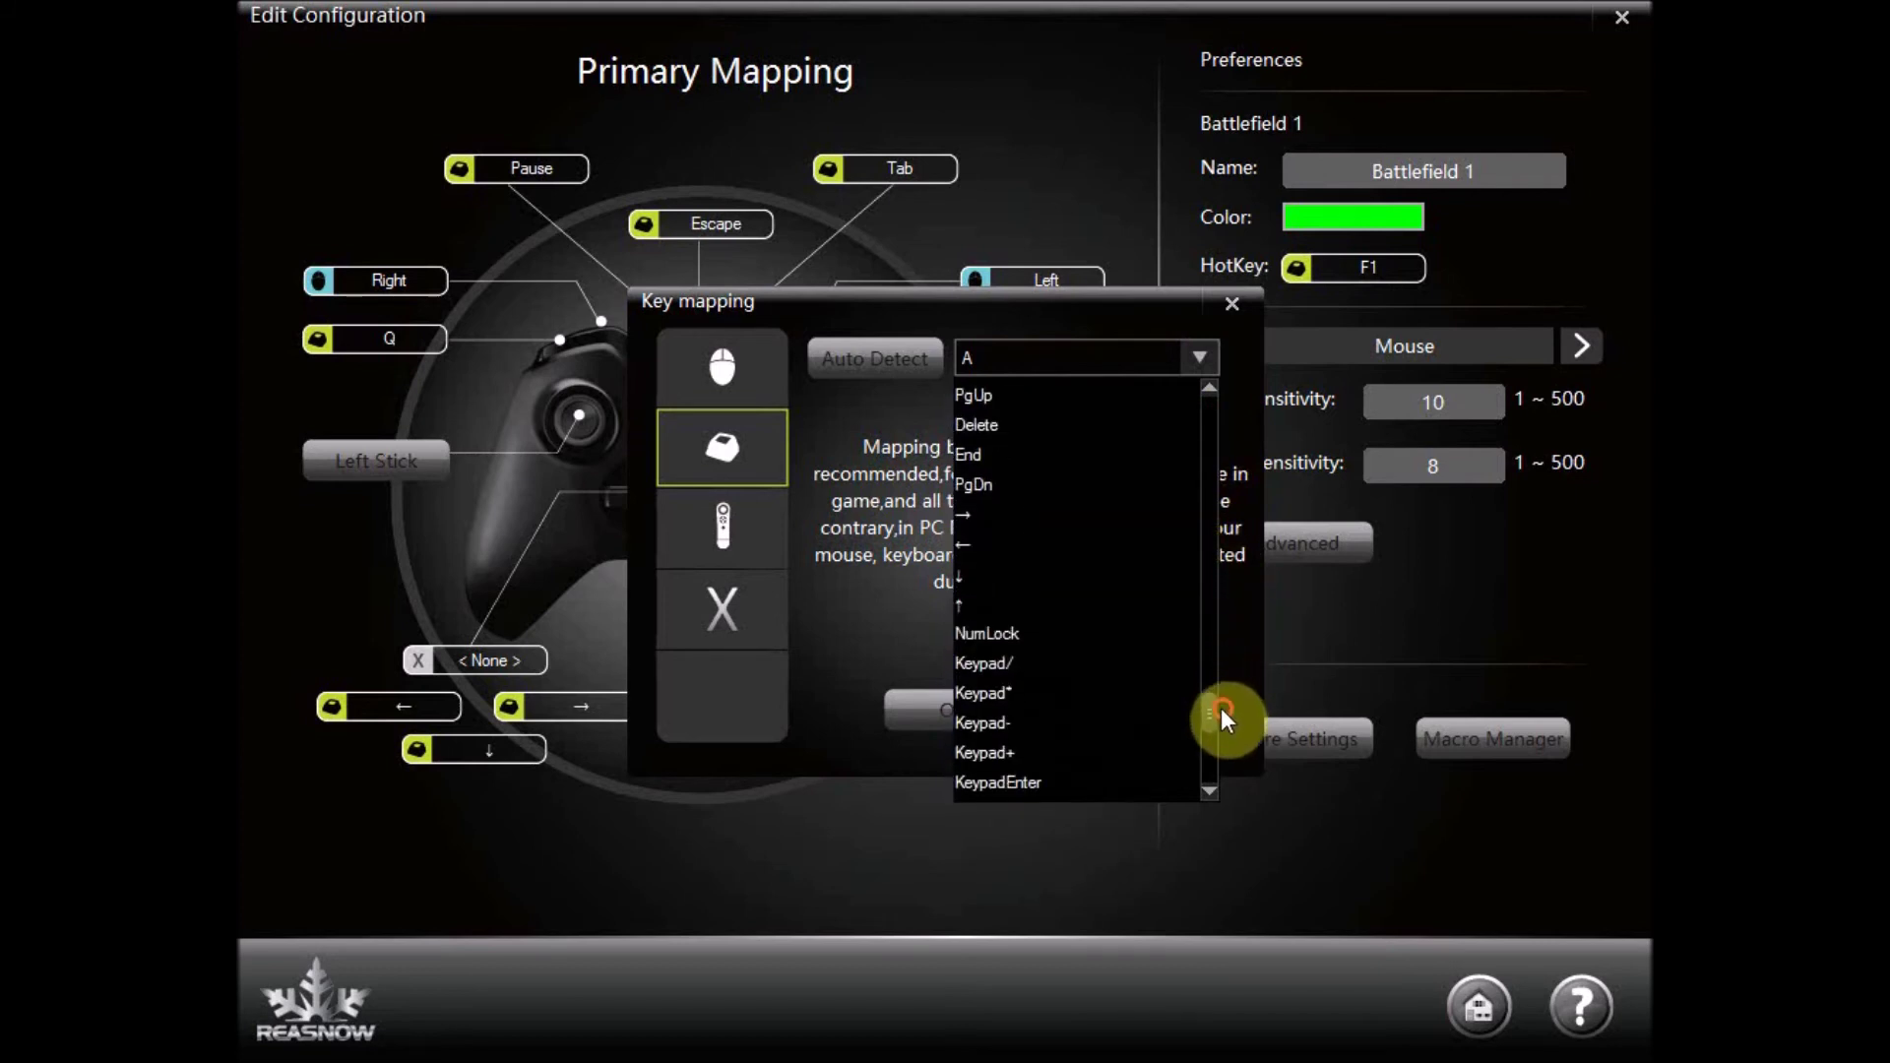
left_click(1061, 573)
left_click(983, 718)
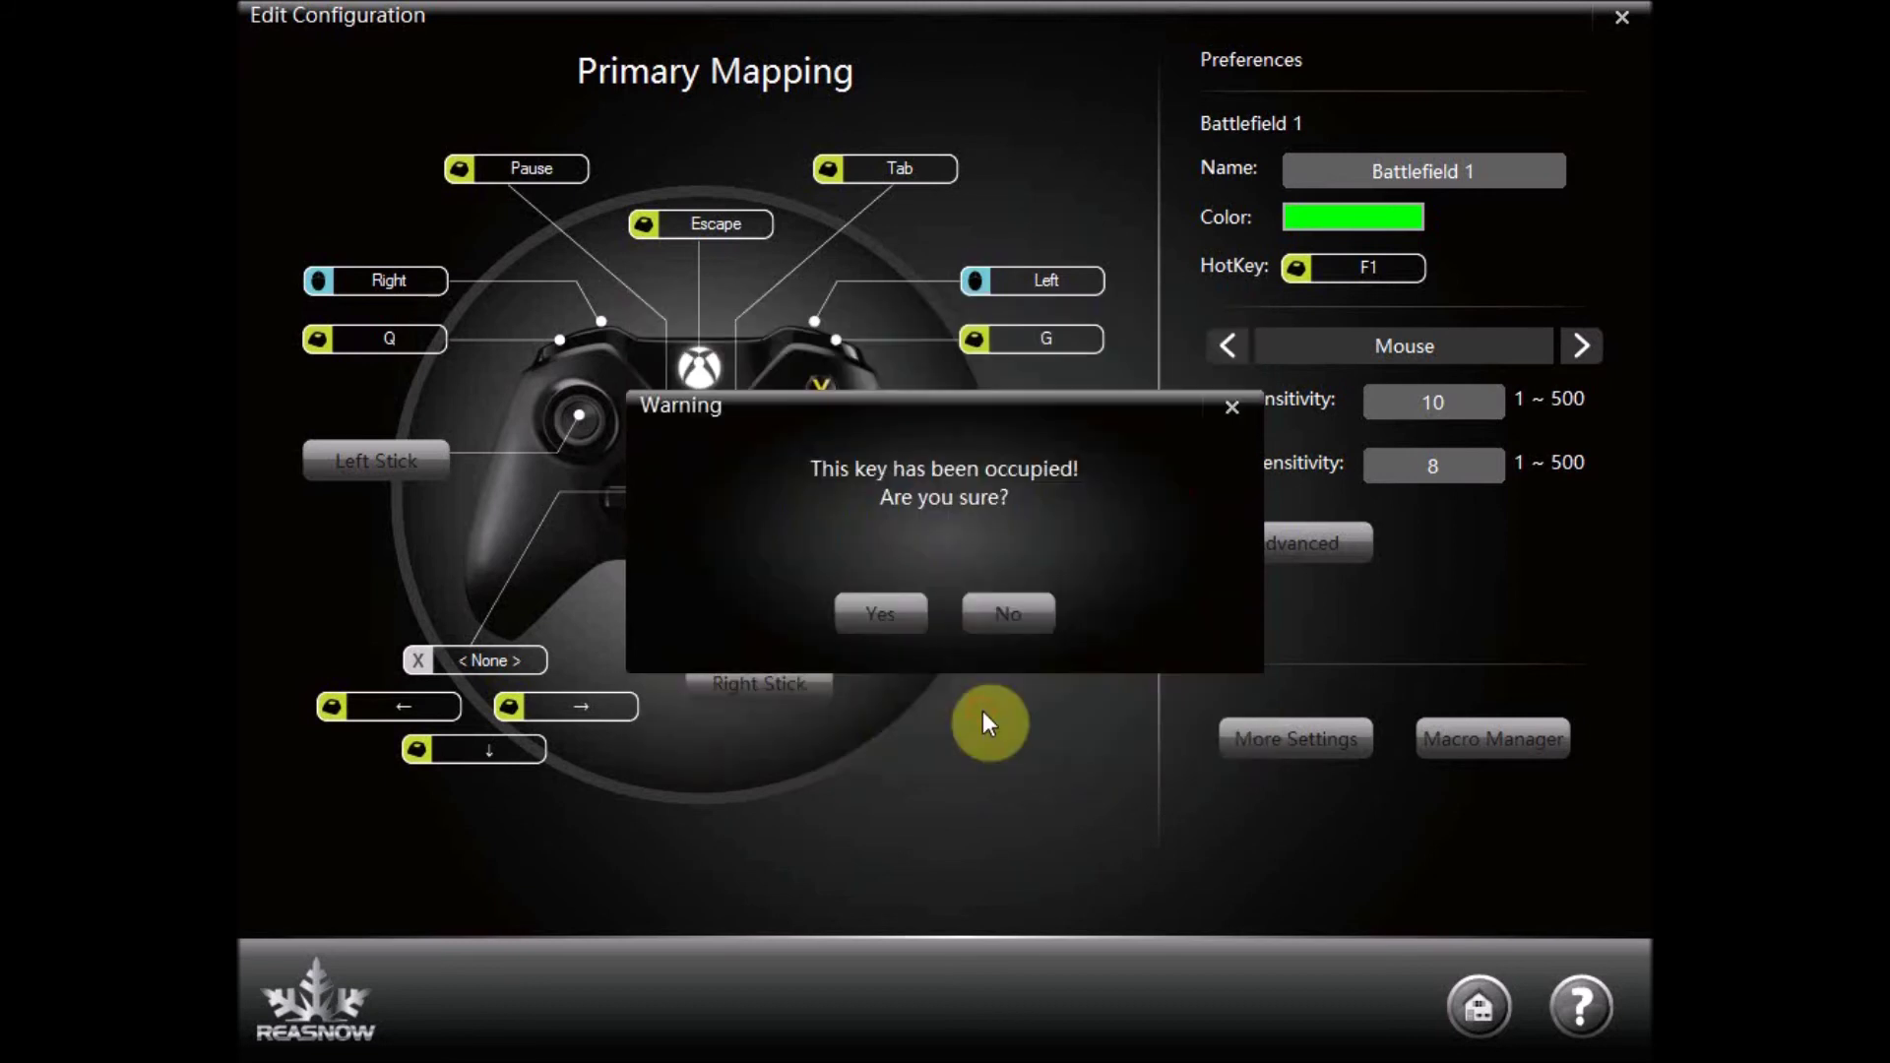
left_click(898, 628)
Clear the d-pad down mapping so it sends no key
left_click(510, 758)
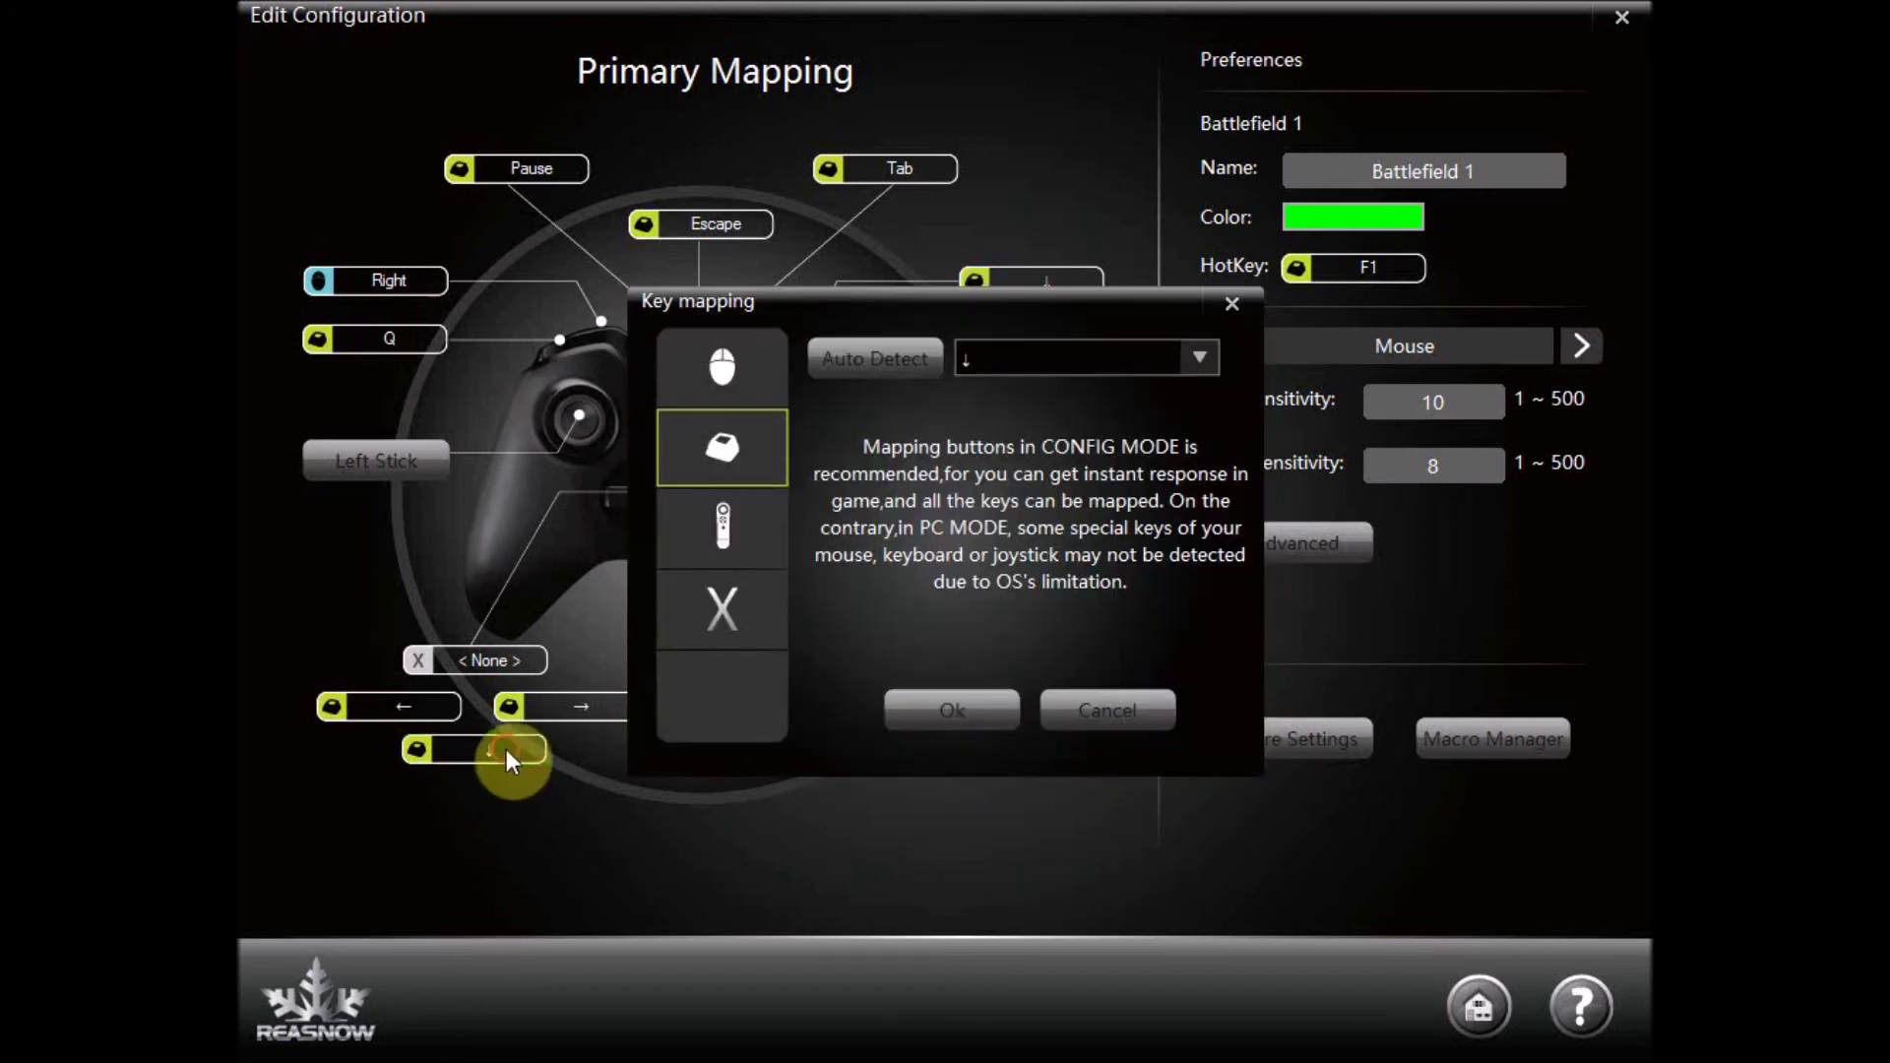
left_click(733, 606)
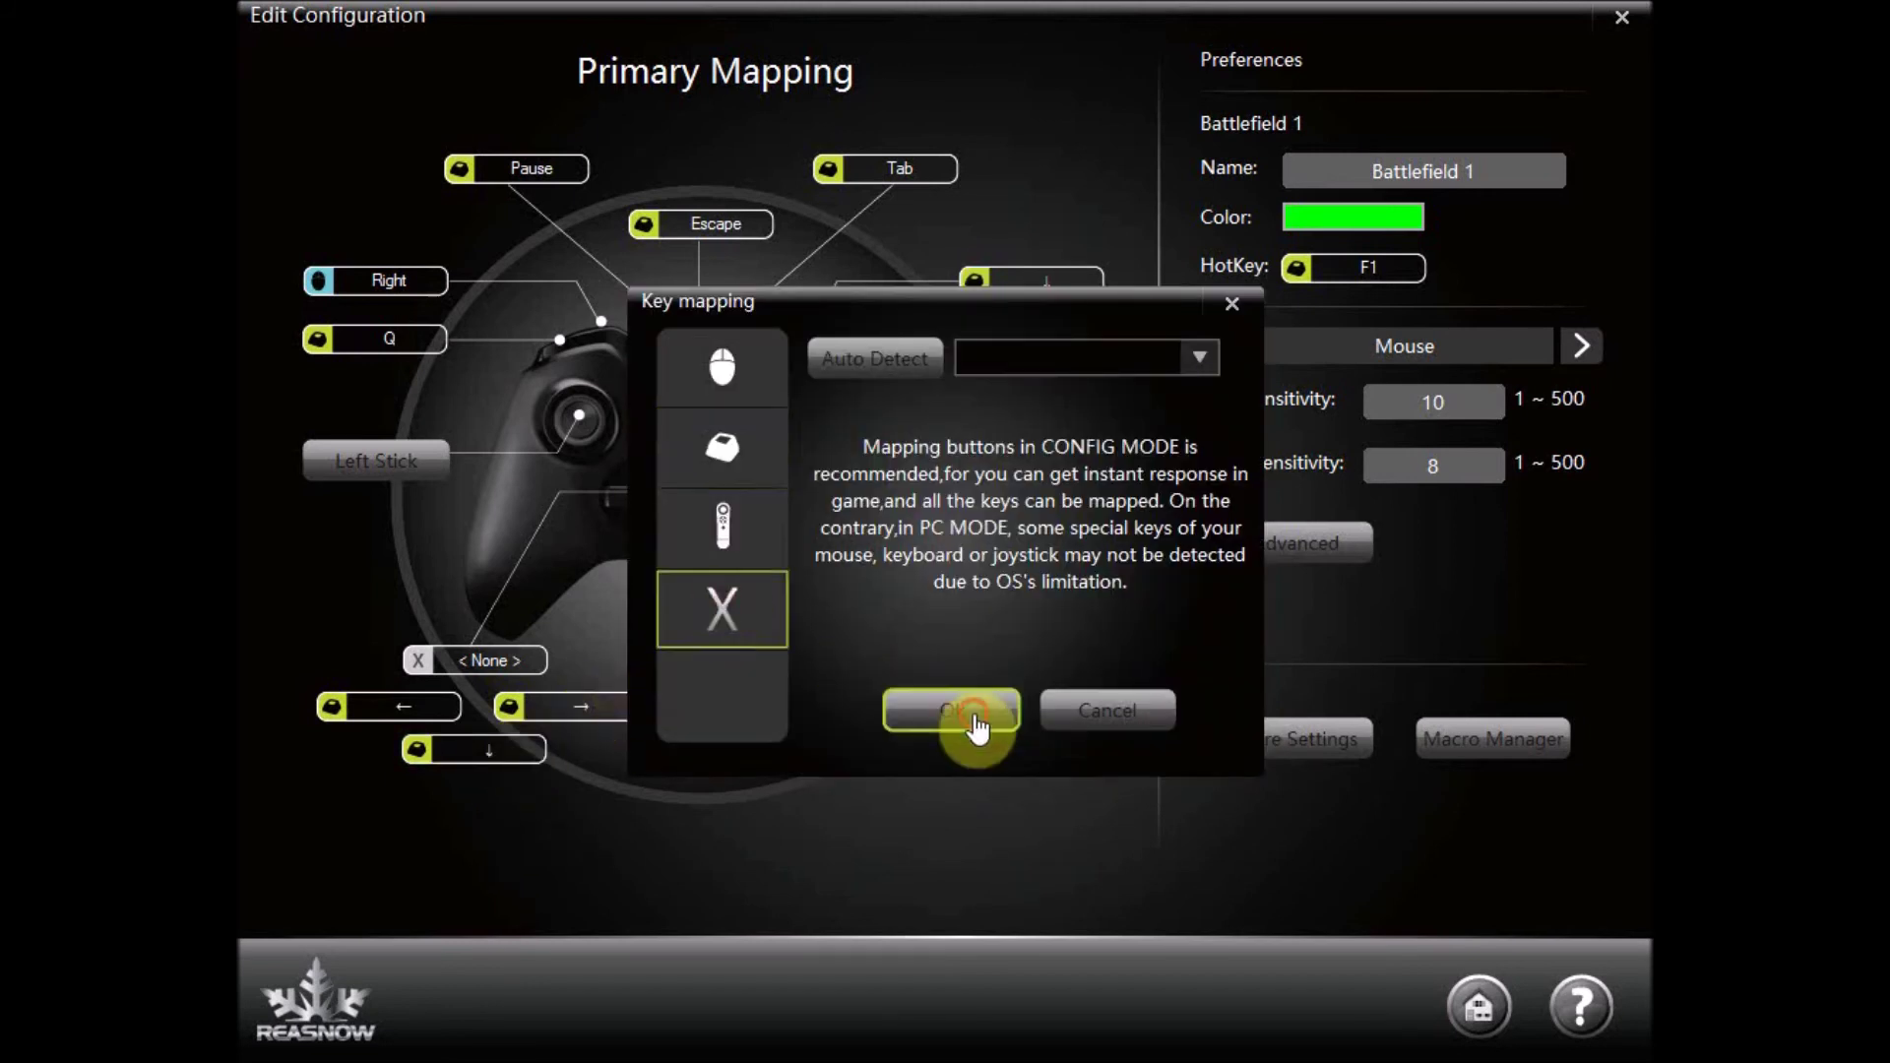
left_click(979, 724)
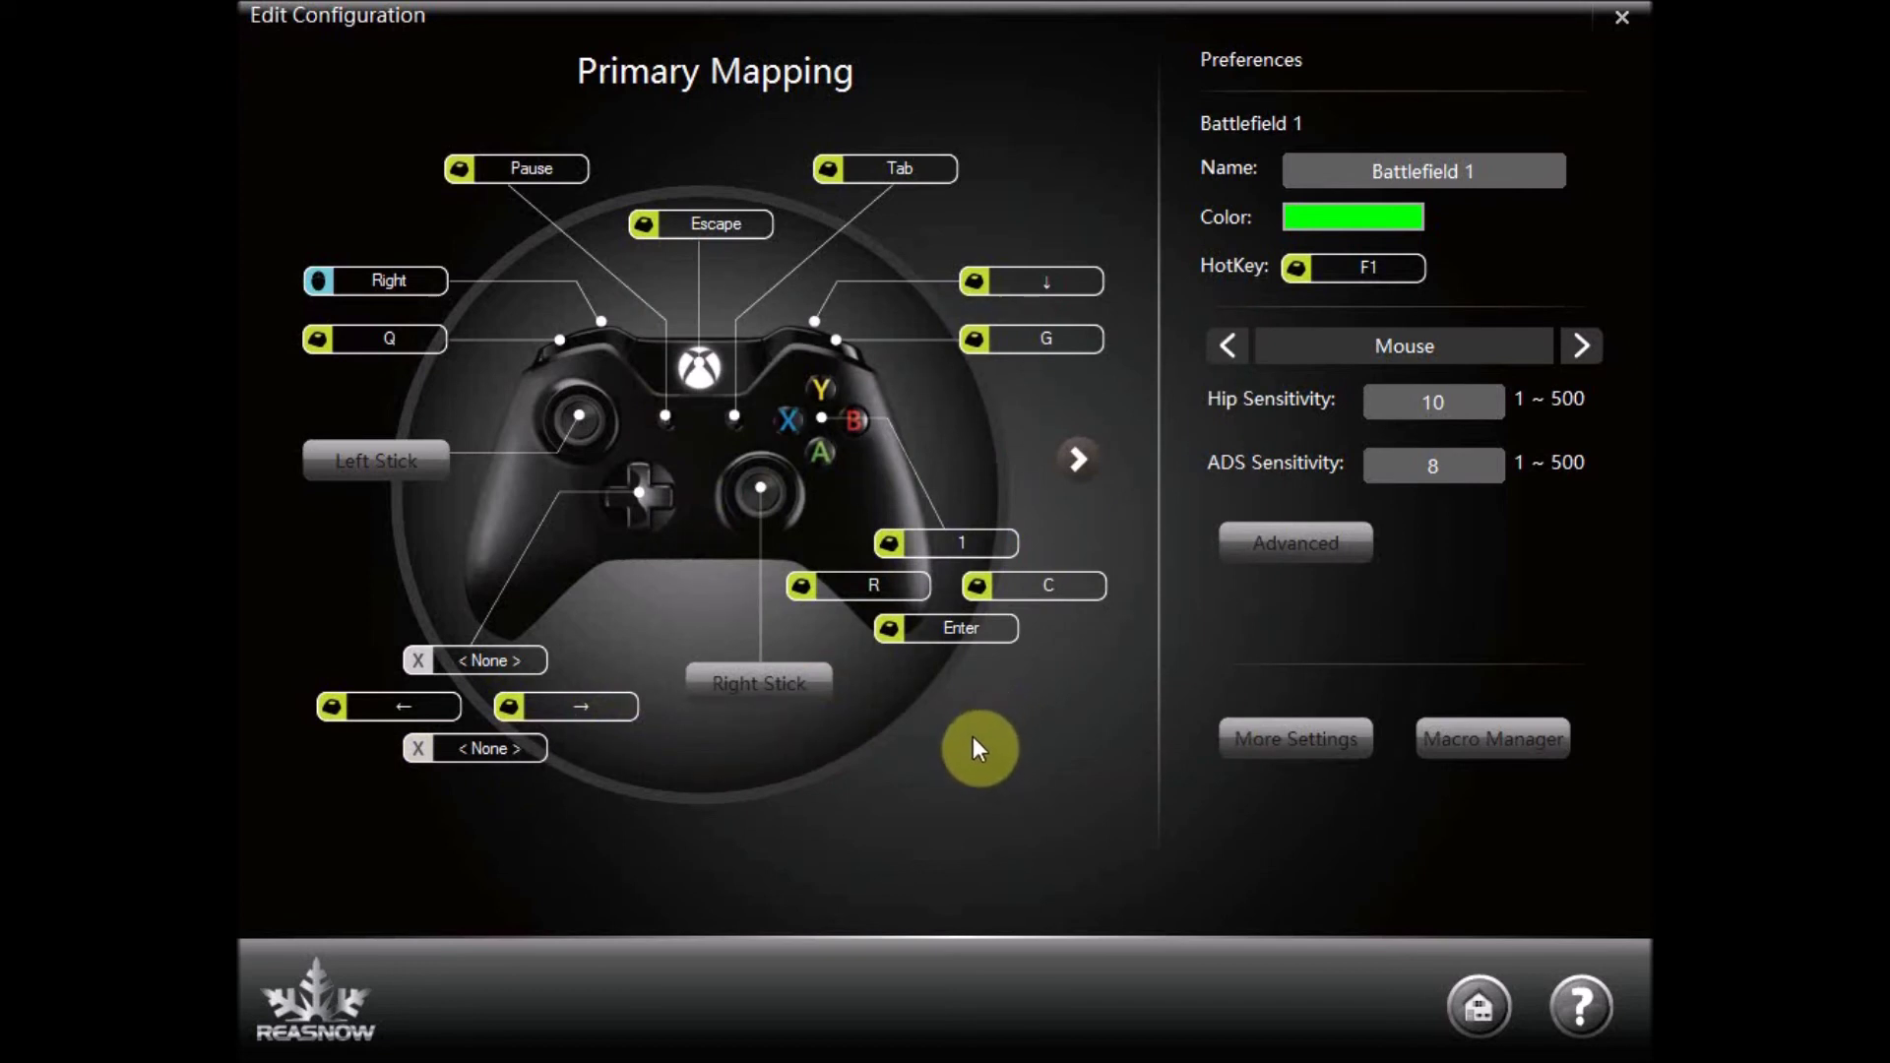
Return to the Home list with Battlefield 1 saved as Startup and begin exporting it
left_click(1478, 1006)
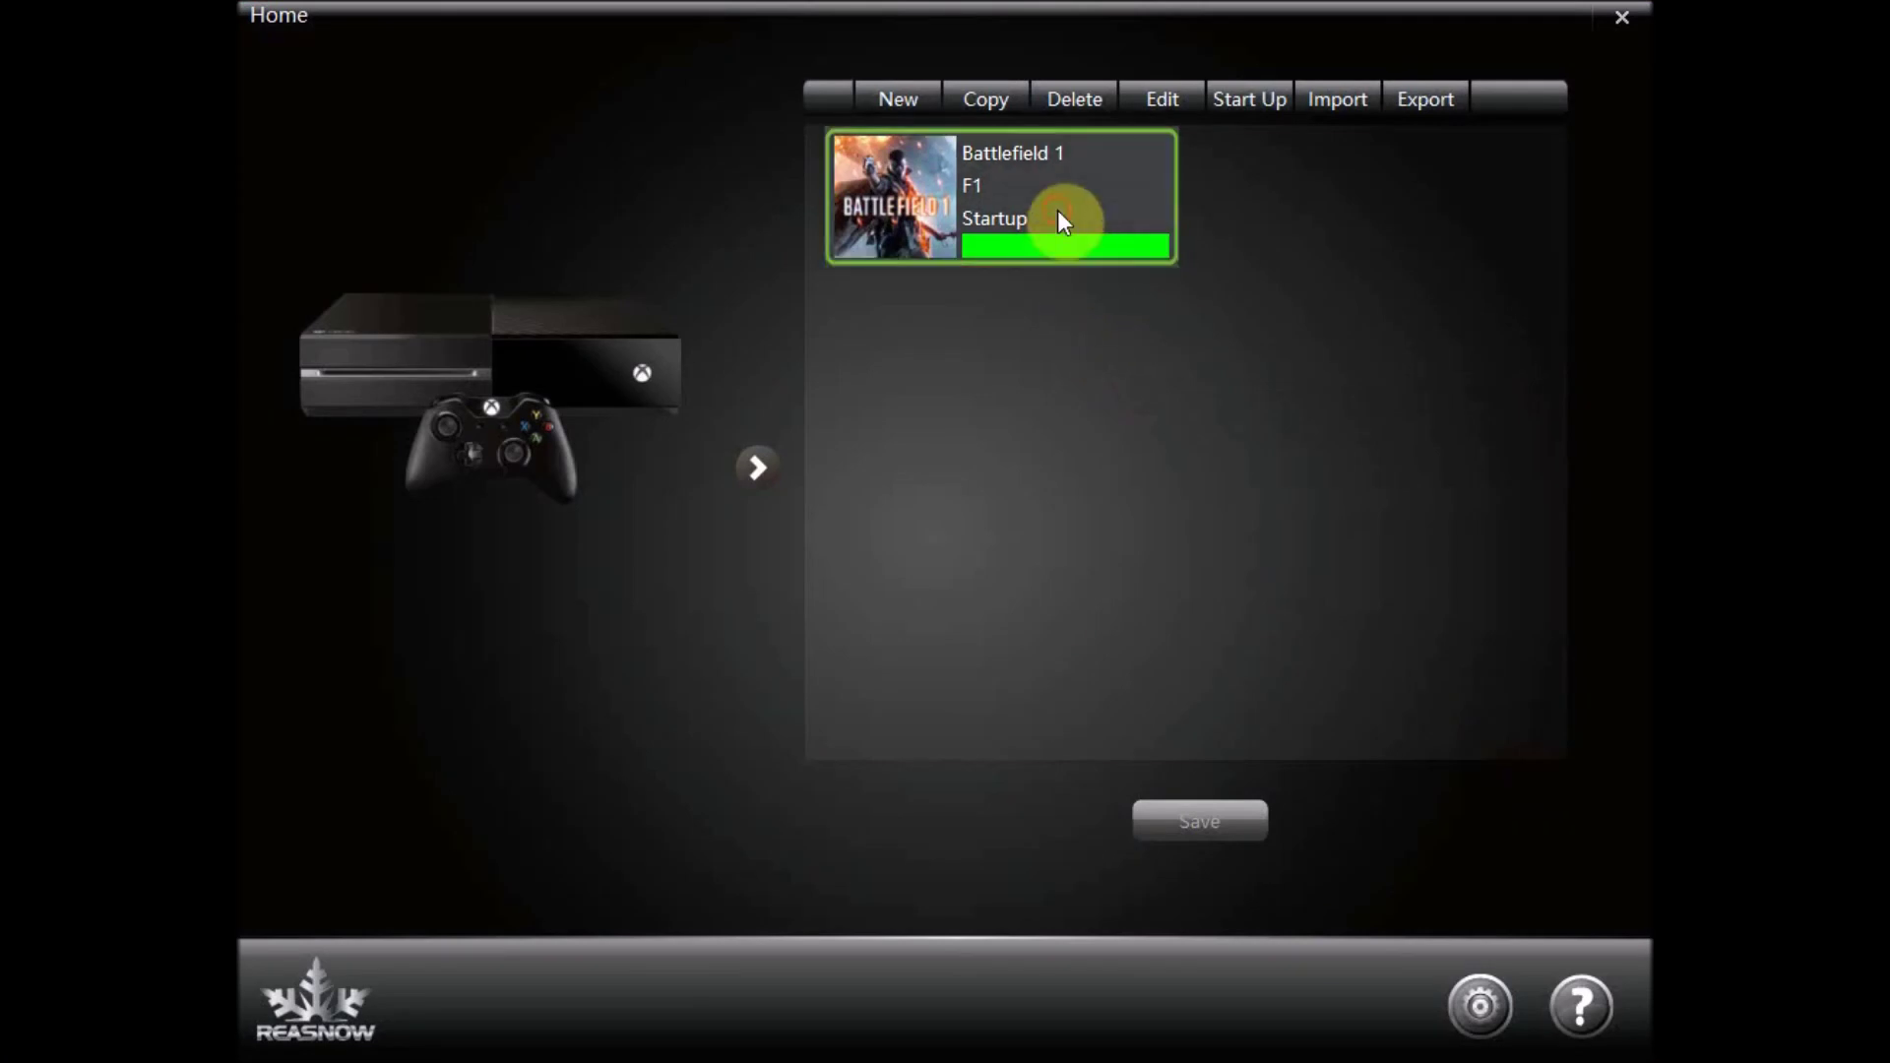
left_click(1443, 99)
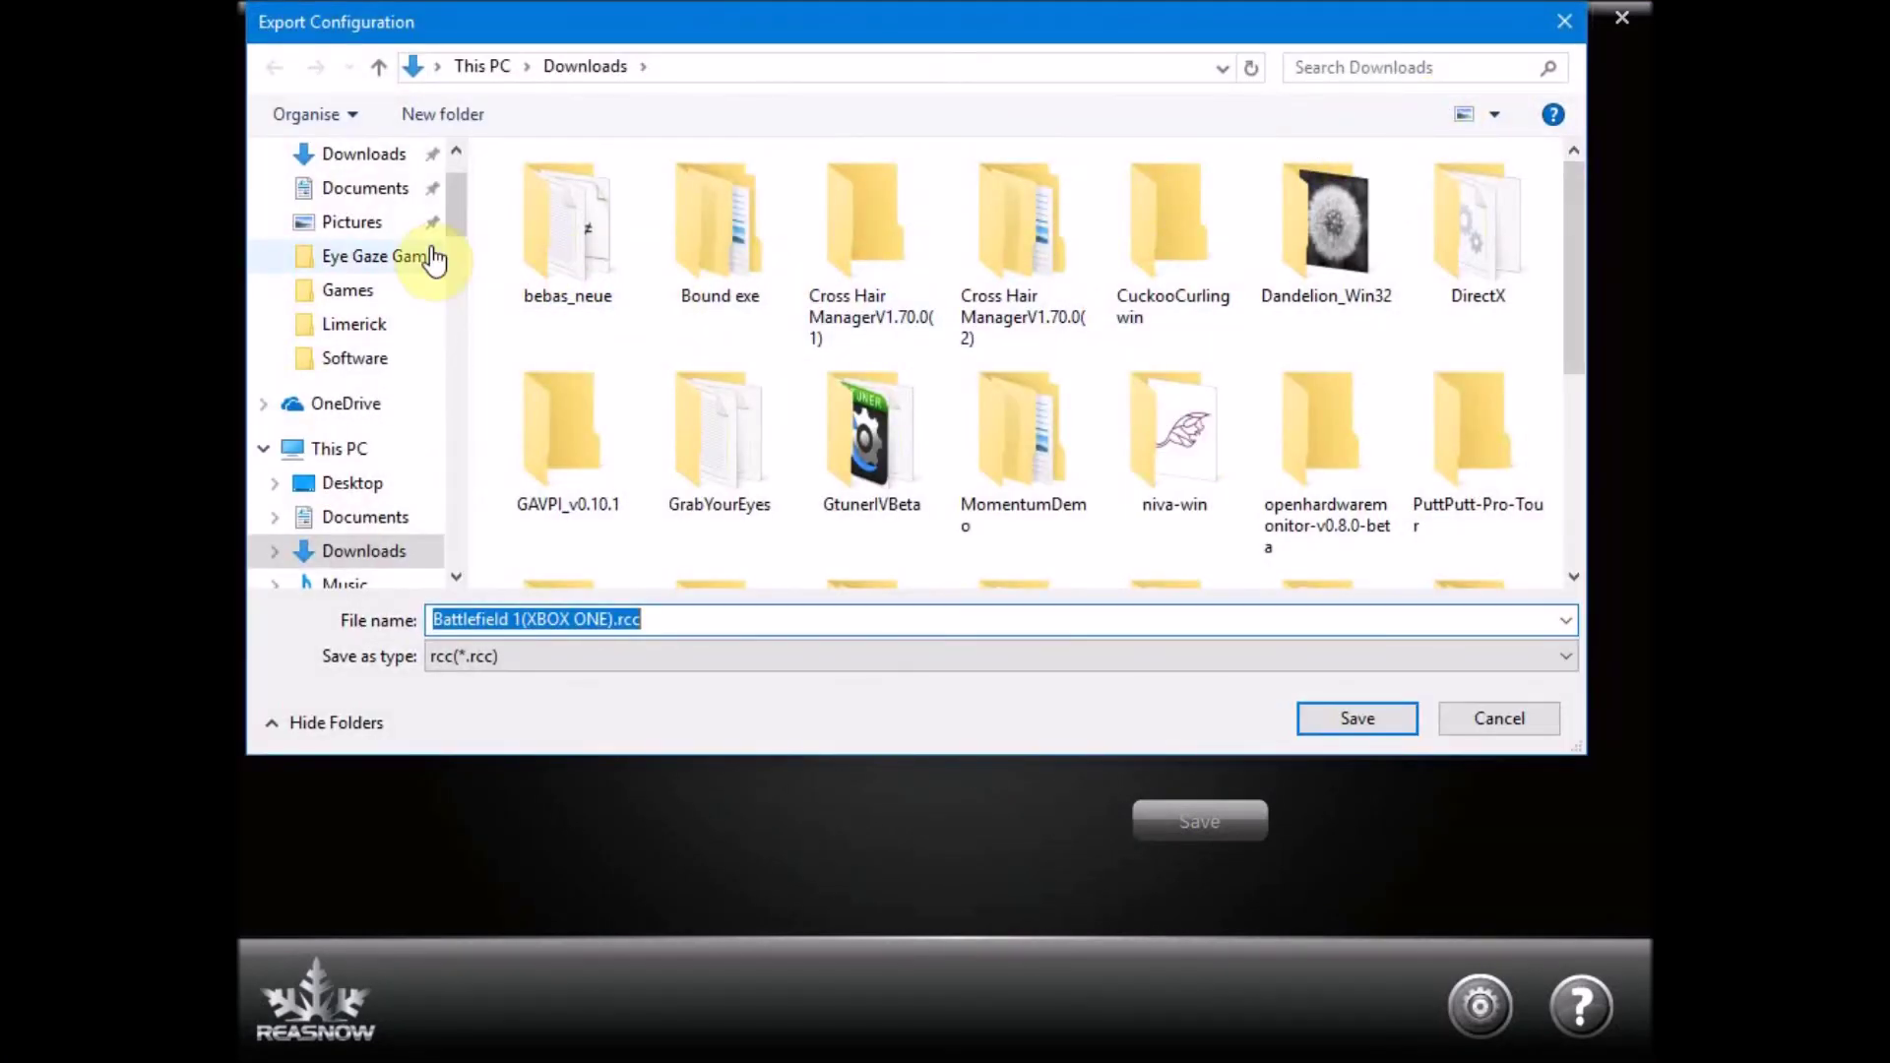
Set Desktop as the export location for Battlefield 1(XBOX ONE).rcc
left_click_drag(455, 226, 450, 202)
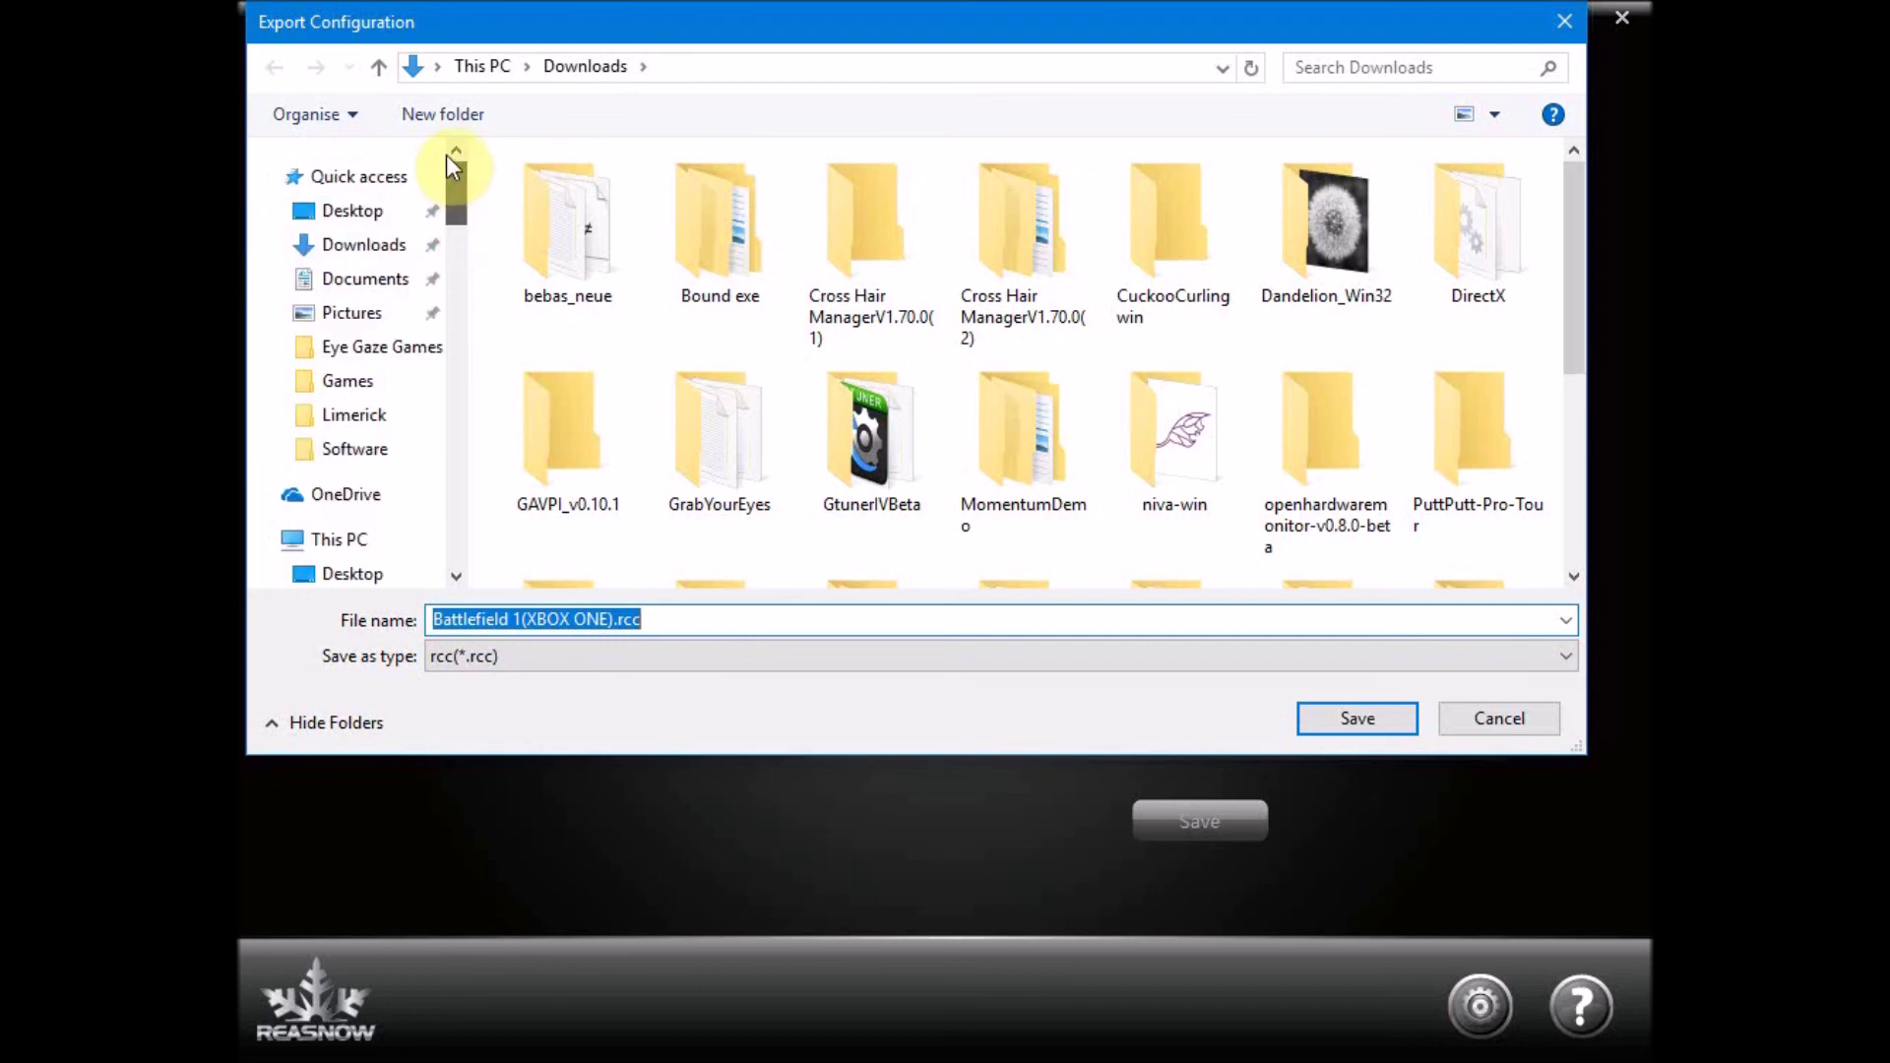
left_click(446, 155)
left_click(356, 573)
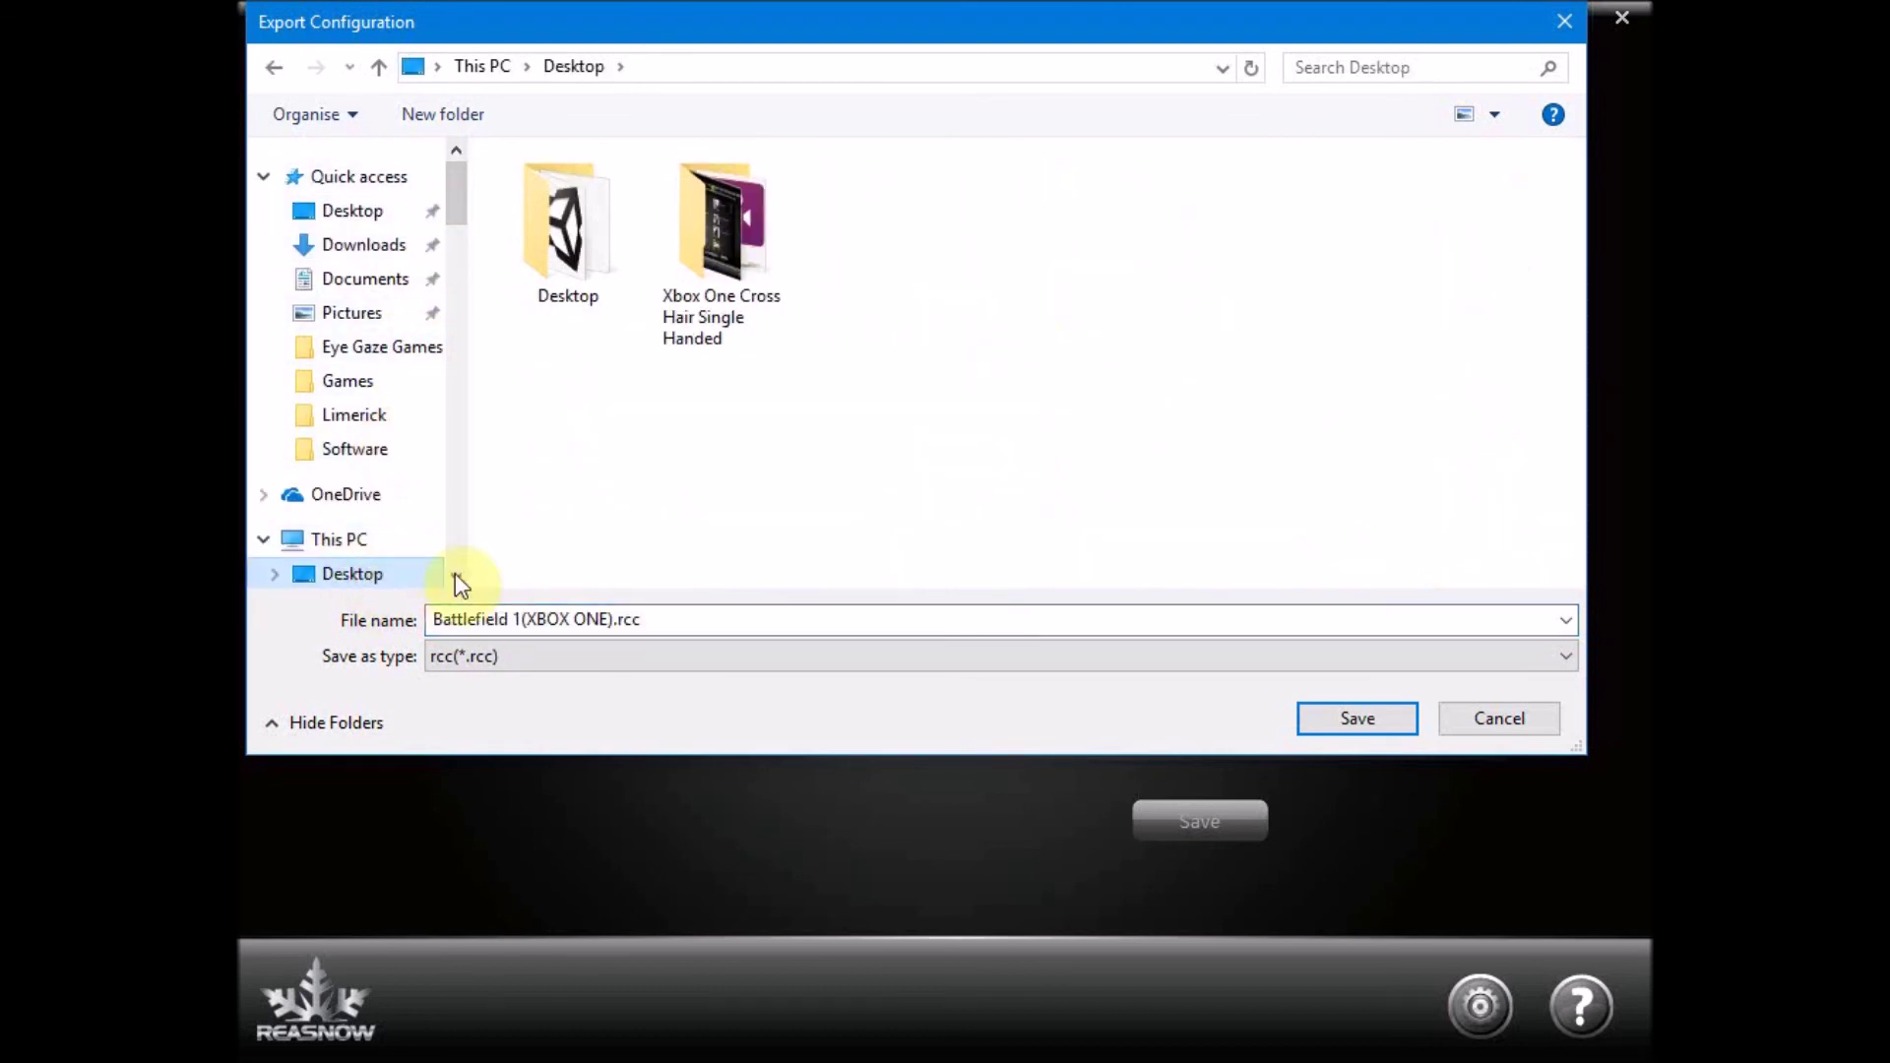